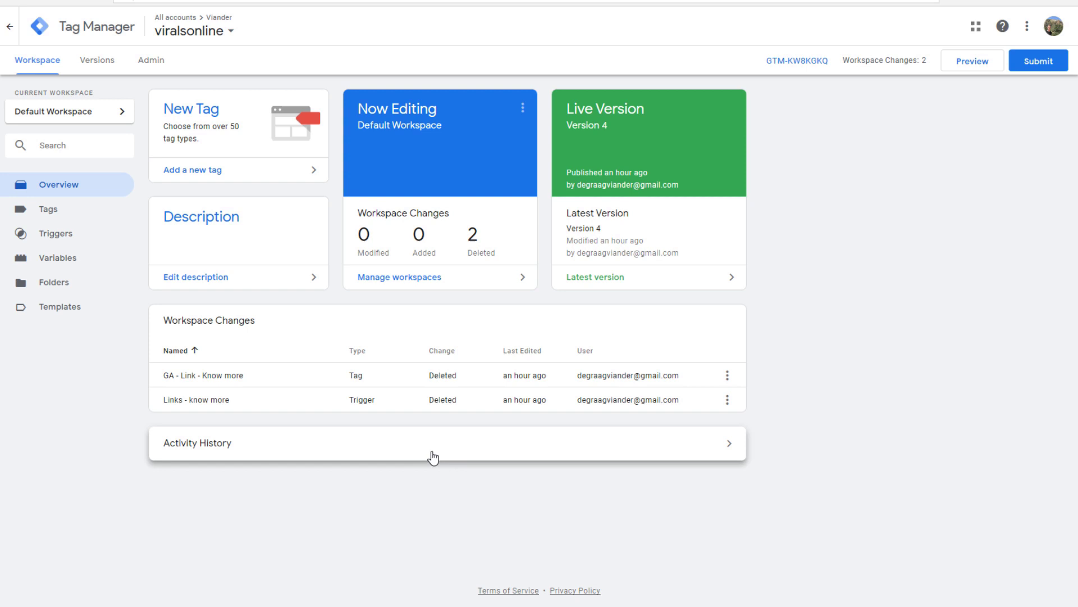
Step: Confirm the six built-in Click variables (Element, Classes, ID, Target, URL, Text) are all enabled
{"action": "left_click", "coordinate": [61, 257]}
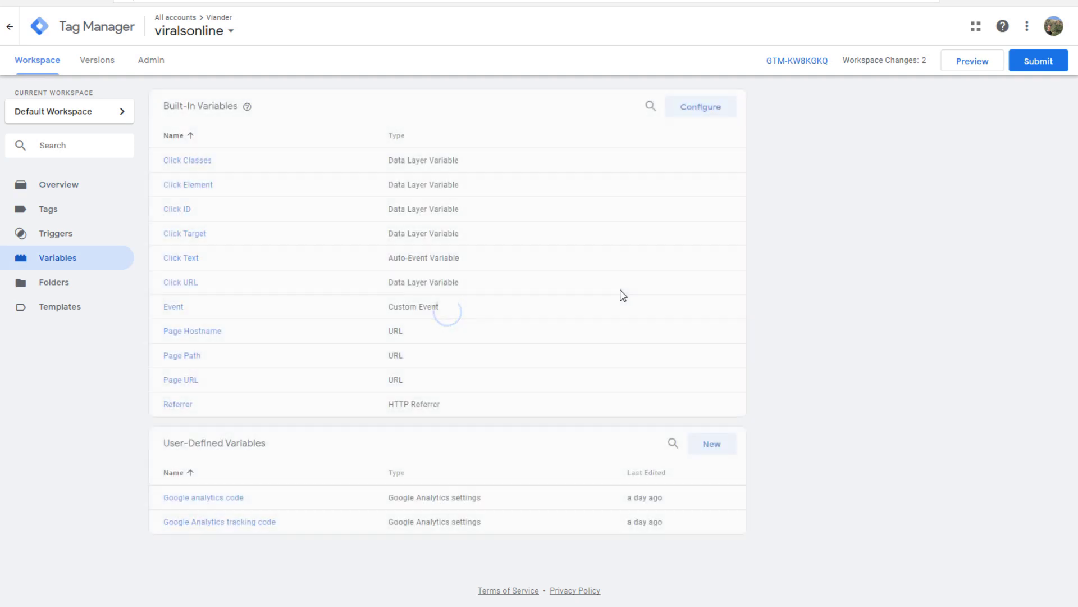
{"action": "left_click", "coordinate": [700, 107]}
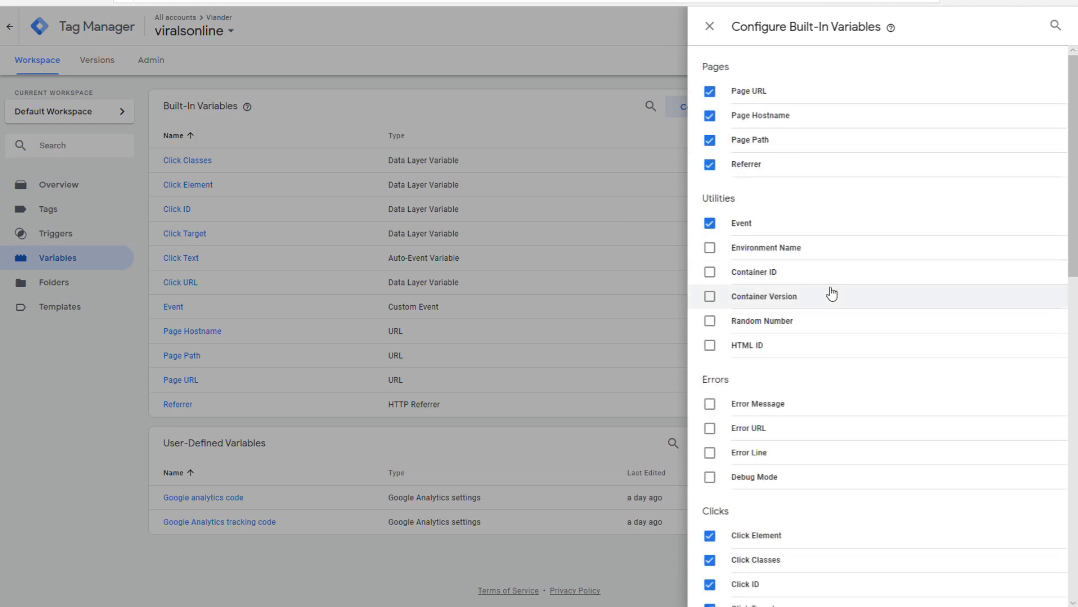
{"action": "scroll", "coordinate": [832, 292], "scroll_direction": "down", "scroll_amount": 5}
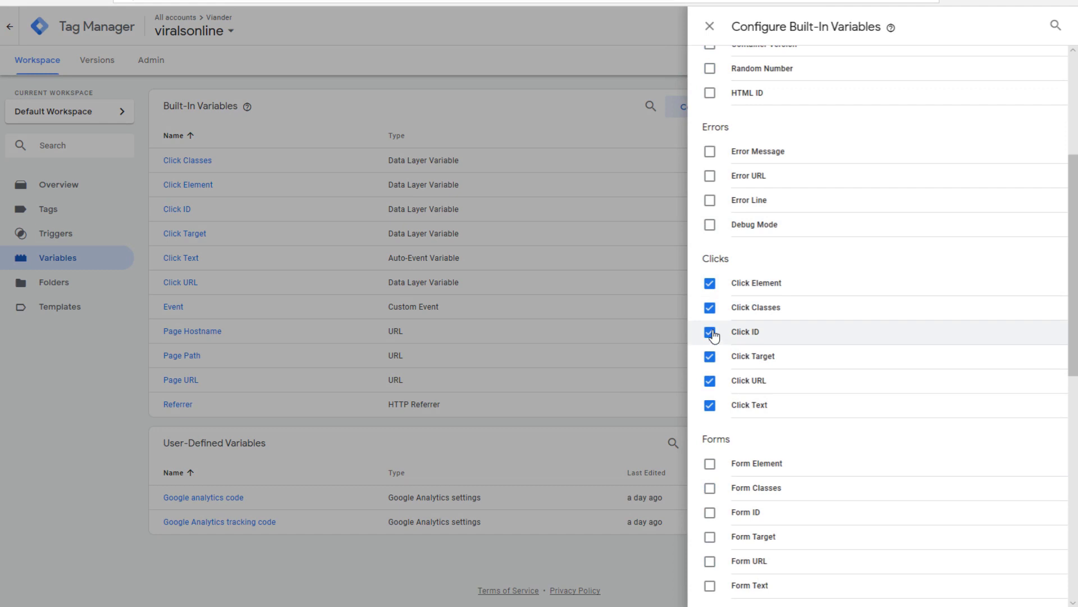
{"action": "mouse_move", "coordinate": [731, 261]}
{"action": "left_mouse_down"}
{"action": "mouse_move", "coordinate": [711, 258]}
{"action": "mouse_move", "coordinate": [721, 263]}
{"action": "left_mouse_up"}
{"action": "left_click", "coordinate": [725, 262]}
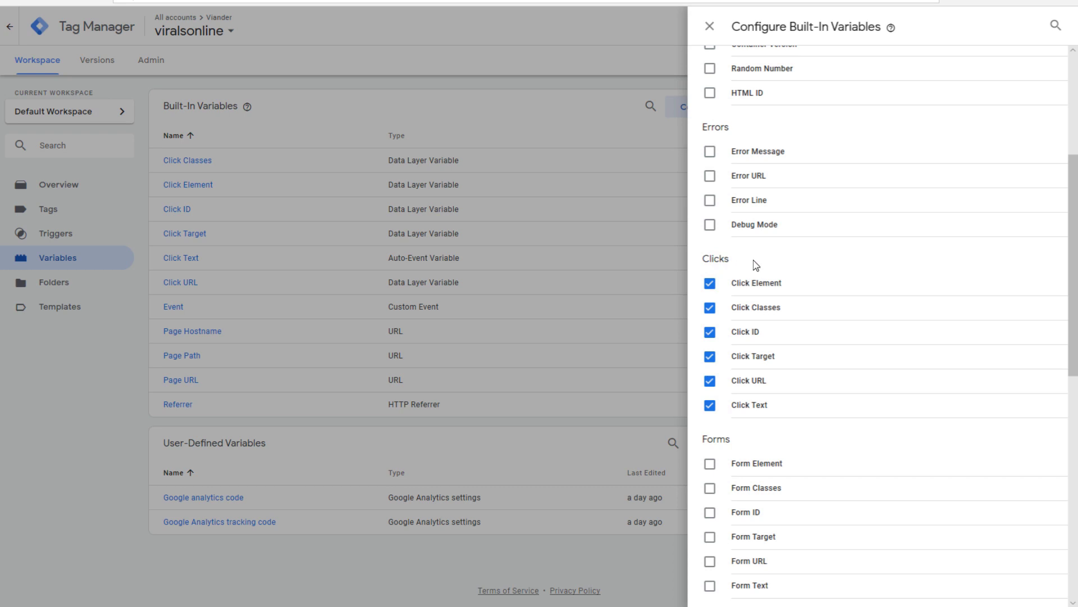
{"action": "left_click", "coordinate": [710, 28]}
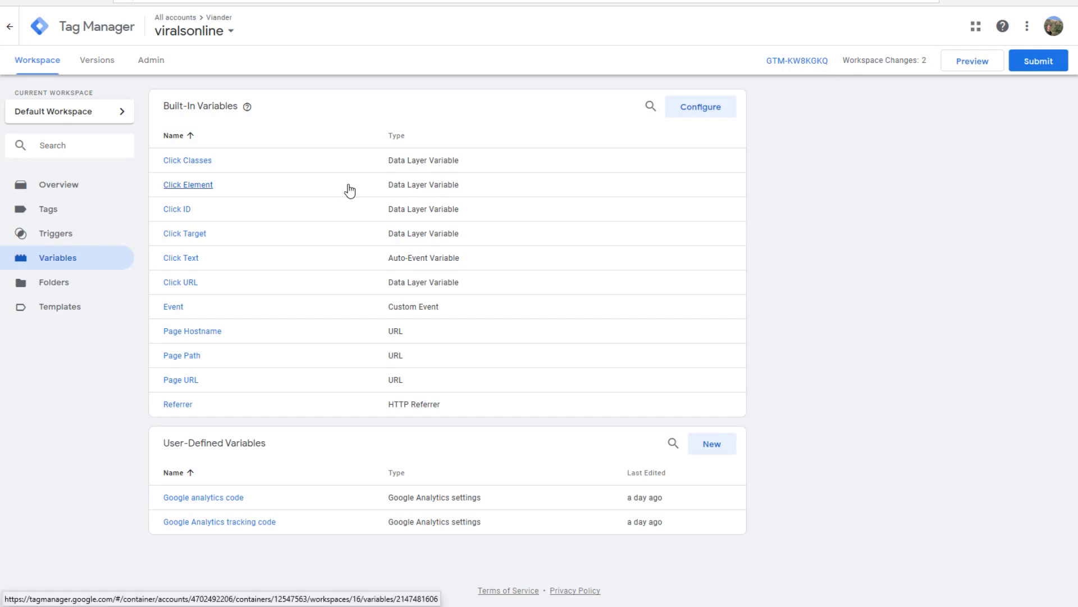
Step: Start a new trigger of type Click - Just Links
{"action": "left_click", "coordinate": [62, 240]}
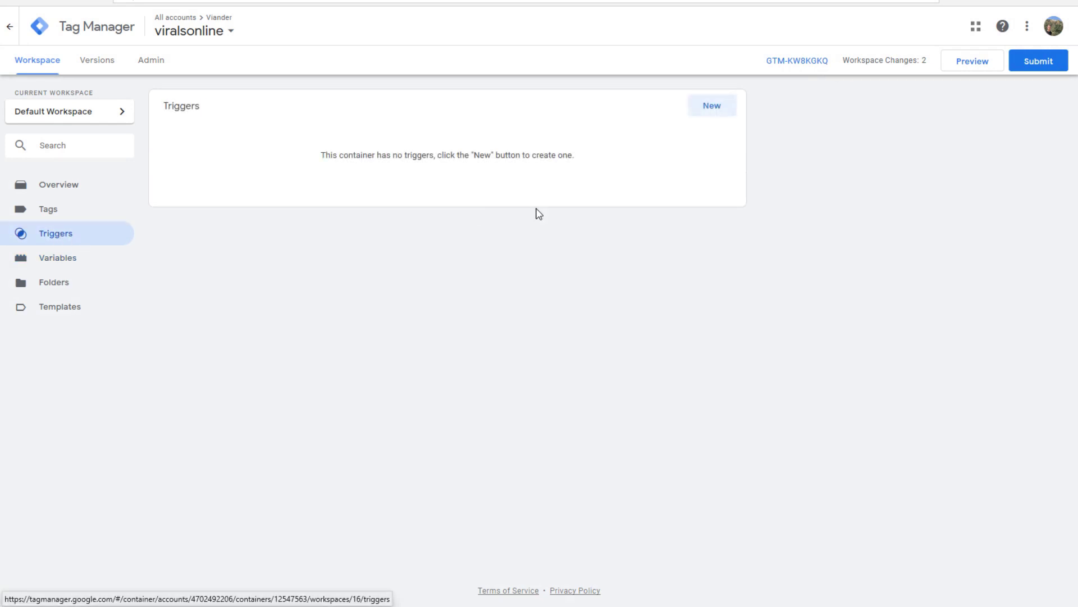
{"action": "left_click", "coordinate": [715, 111]}
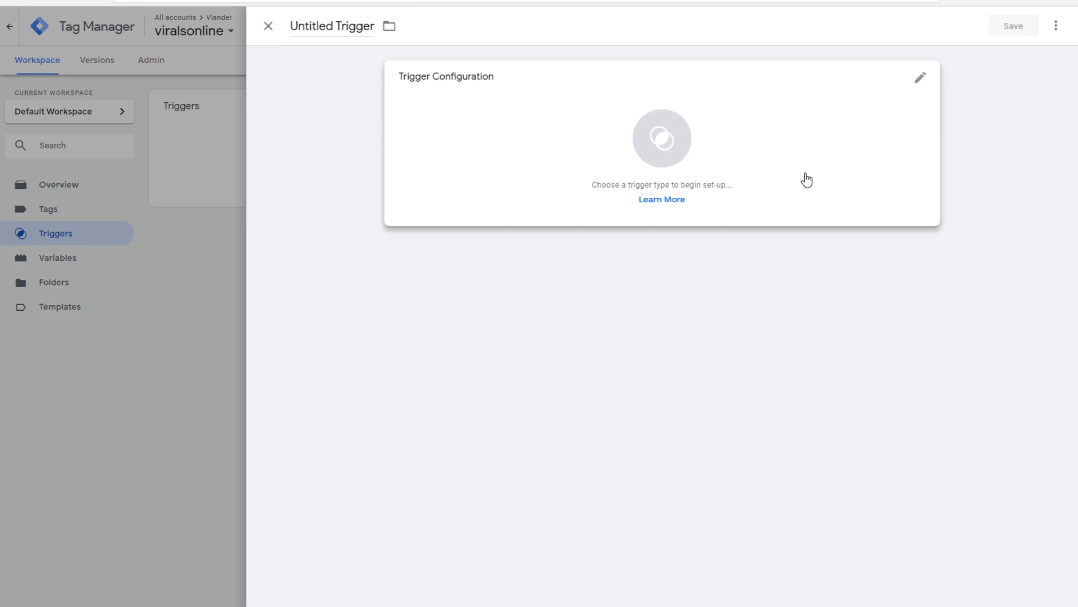
{"action": "left_click", "coordinate": [743, 167]}
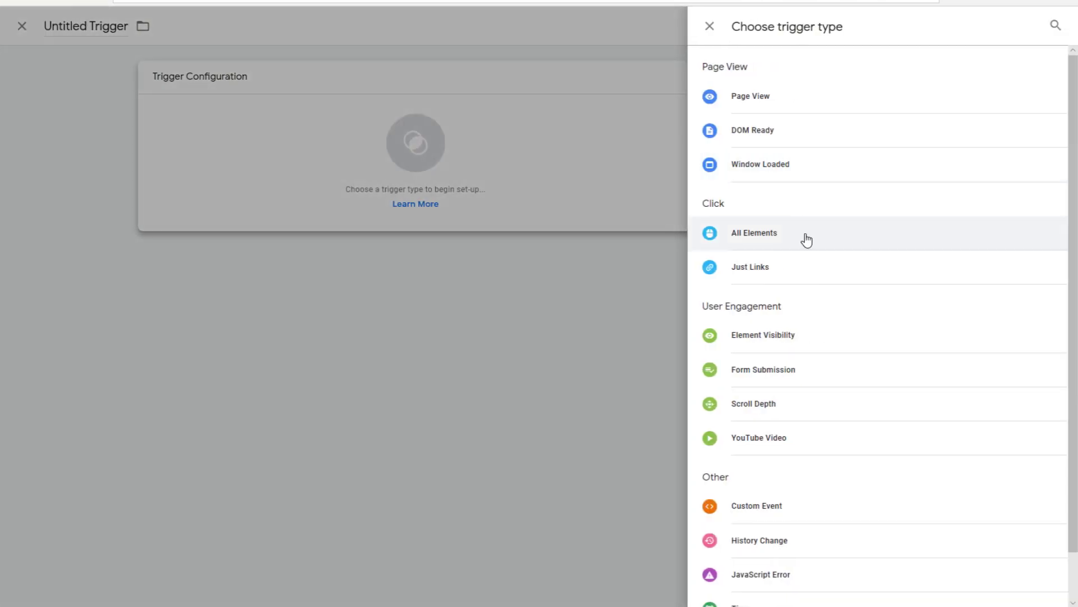
{"action": "left_click", "coordinate": [758, 272]}
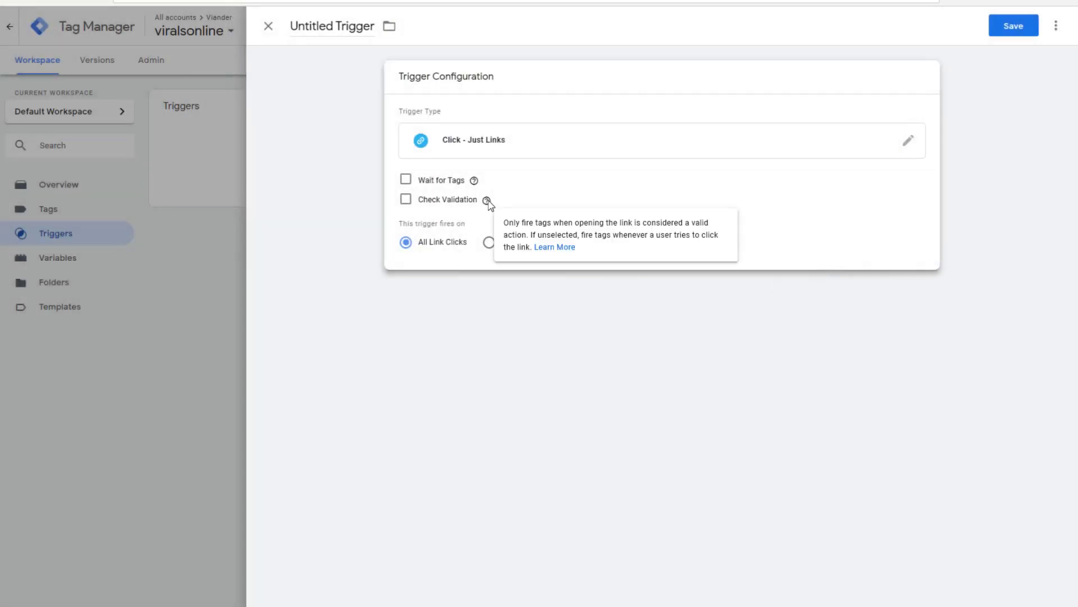
Step: Enable Wait for Tags with a 2000 ms max wait and turn on Check Validation
{"action": "left_click", "coordinate": [406, 180]}
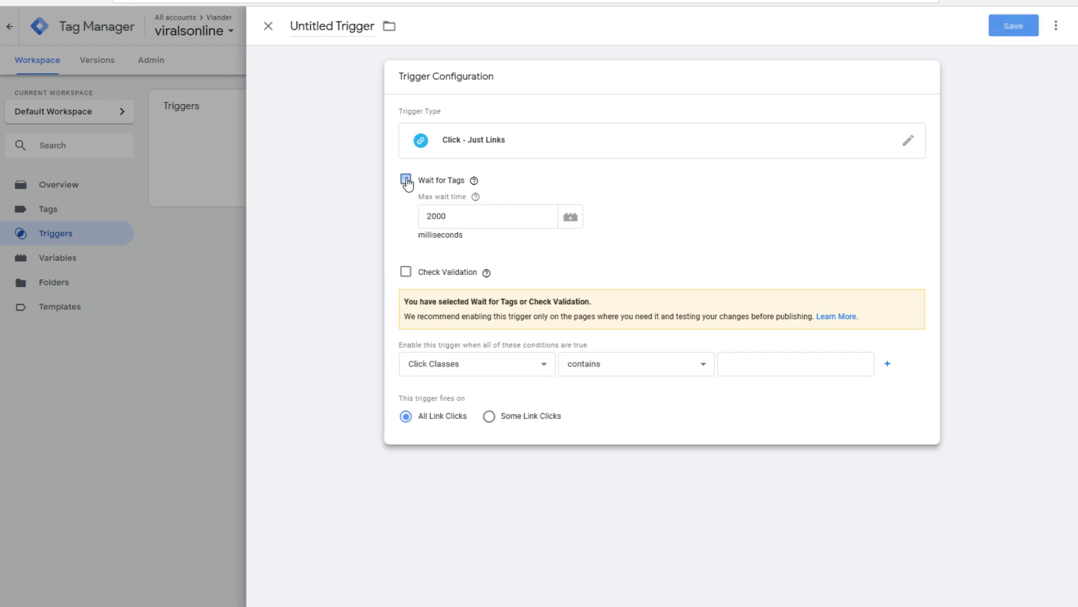
{"action": "left_click", "coordinate": [406, 271]}
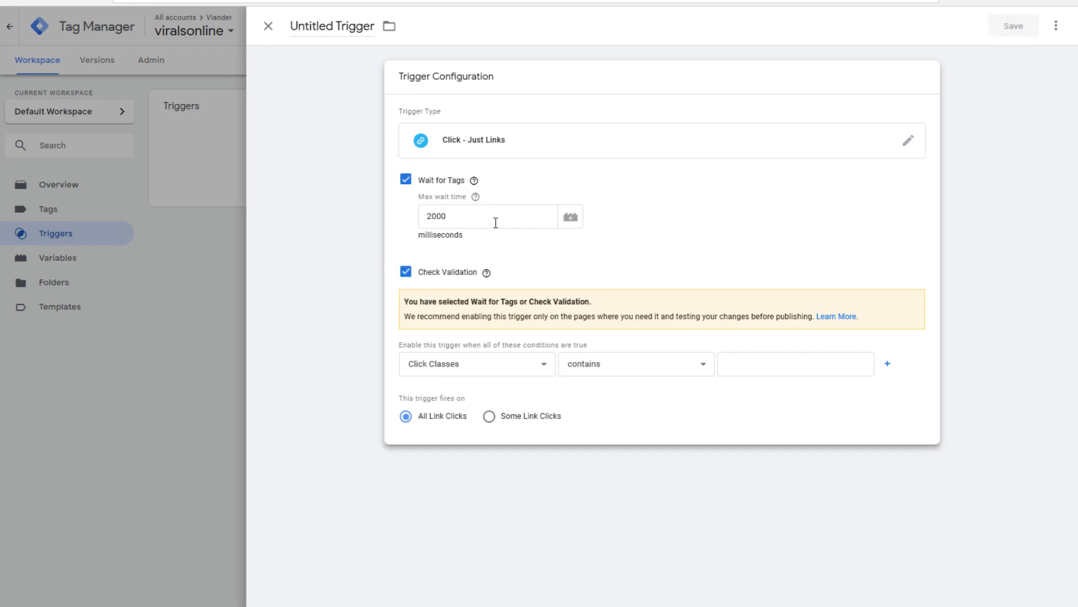
{"action": "left_click", "coordinate": [469, 216]}
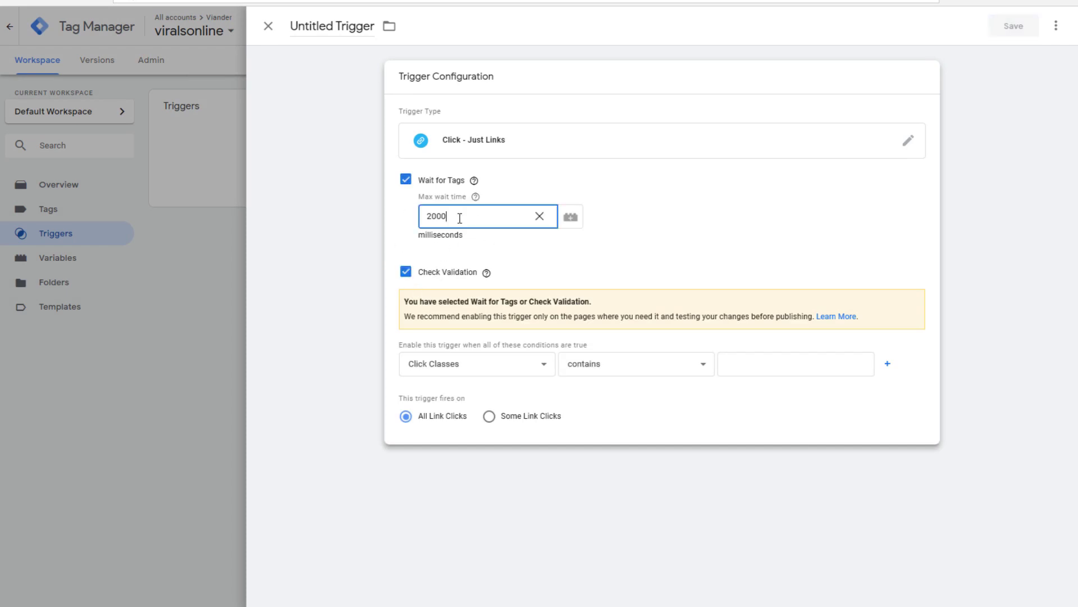
{"action": "left_click_drag", "start_coordinate": [453, 217], "coordinate": [428, 216]}
{"action": "left_click", "coordinate": [453, 216]}
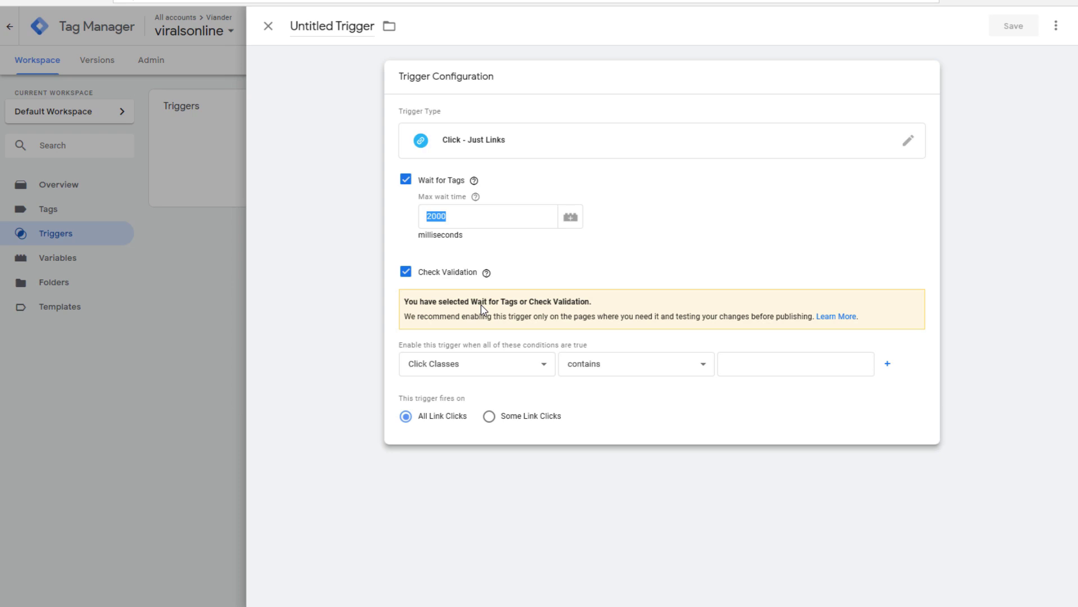
{"action": "left_click", "coordinate": [498, 363]}
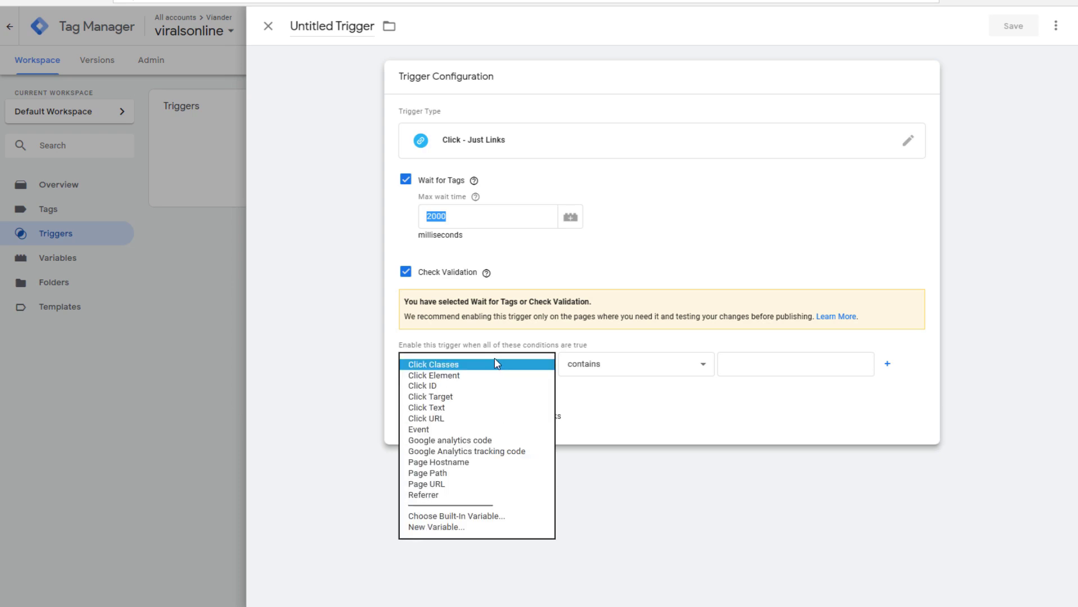
{"action": "left_click", "coordinate": [452, 483]}
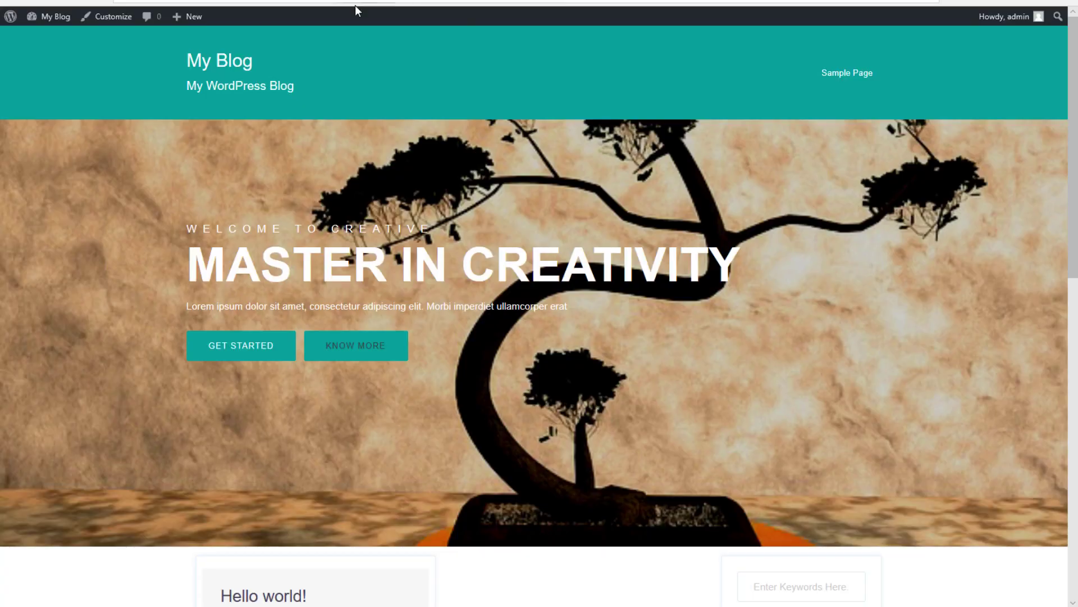
{"action": "left_click", "coordinate": [284, 1]}
{"action": "left_click", "coordinate": [292, 3]}
{"action": "left_click", "coordinate": [298, 2]}
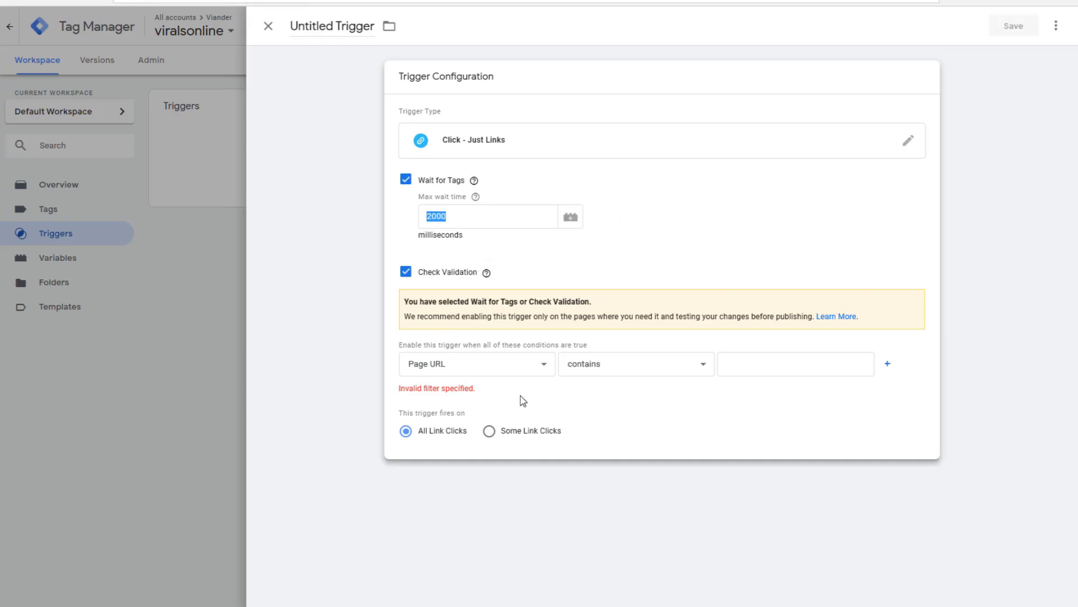
{"action": "left_click", "coordinate": [752, 366]}
{"action": "type", "text": "https://viralsonline.com/new/"}
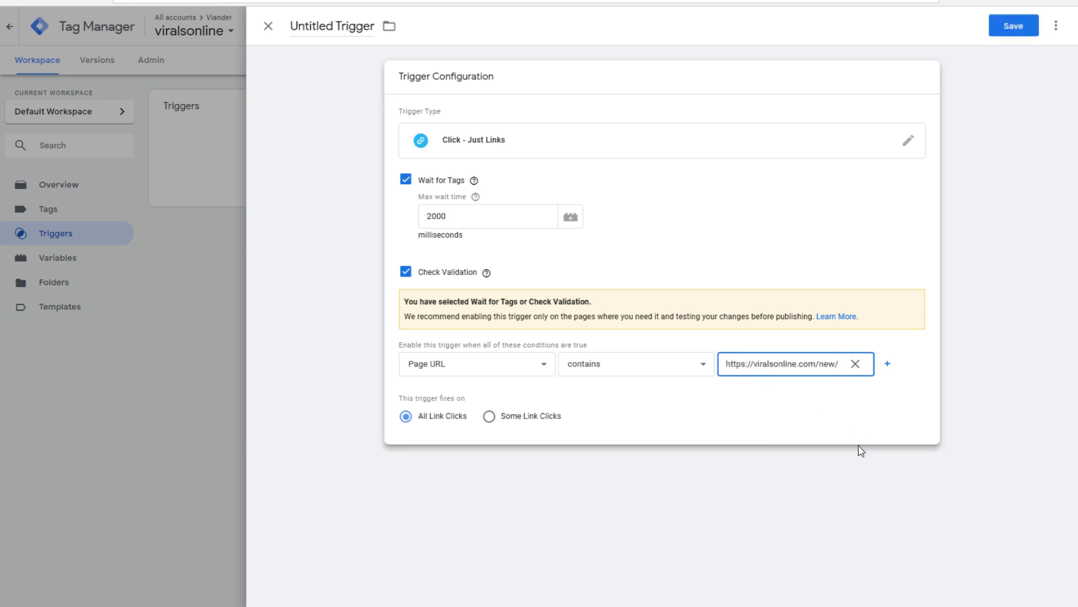
{"action": "left_click", "coordinate": [826, 412]}
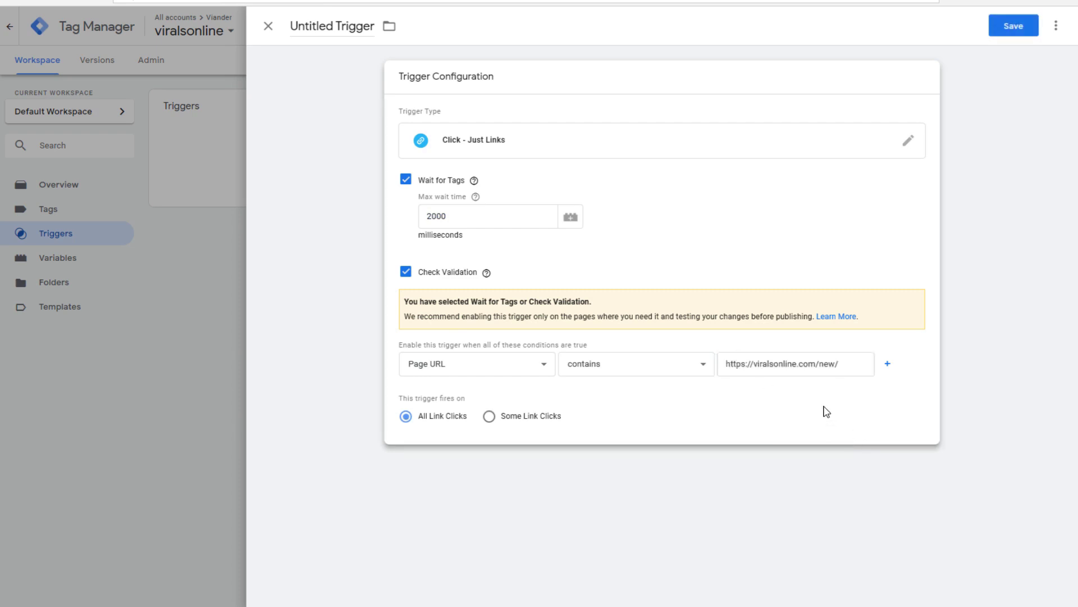
Step: Keep firing on All Link Clicks, name the trigger 'All links' and save it
{"action": "left_click", "coordinate": [528, 420]}
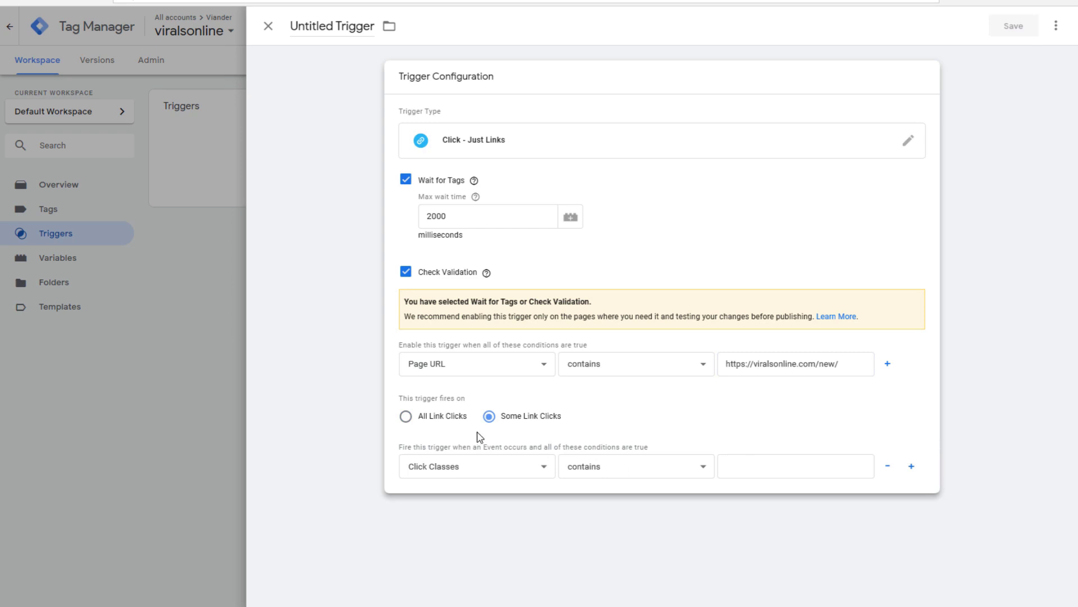
{"action": "left_click", "coordinate": [444, 417]}
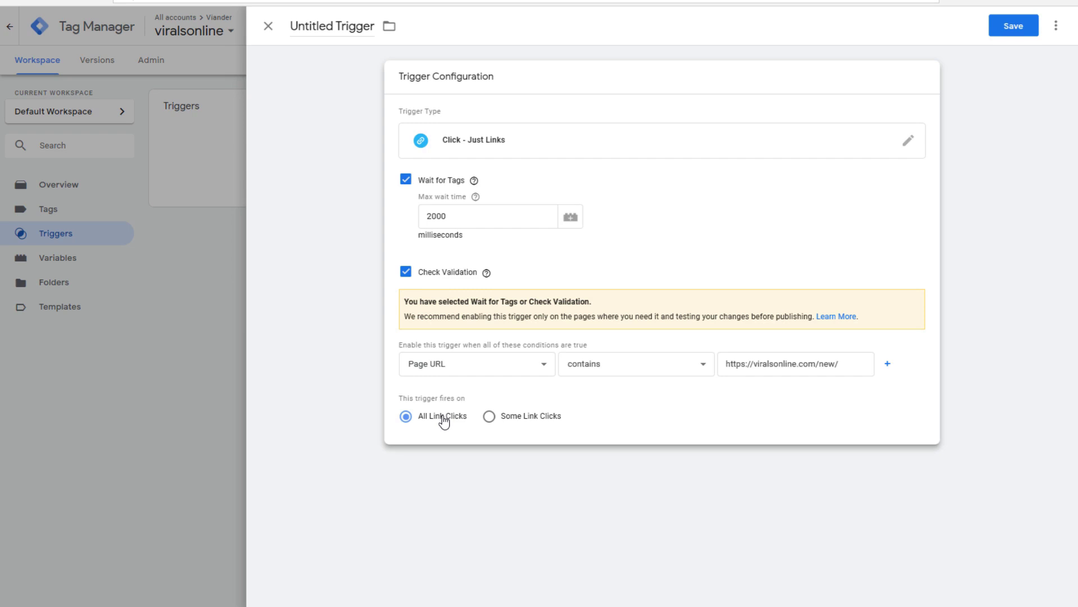
{"action": "left_click", "coordinate": [353, 27]}
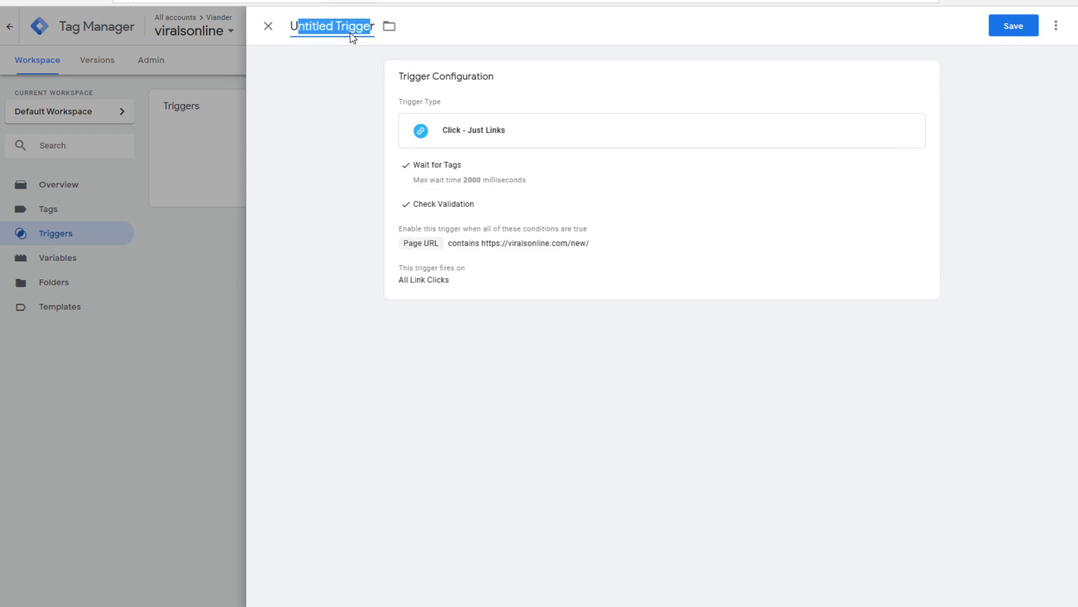
{"action": "key", "text": "BackSpace"}
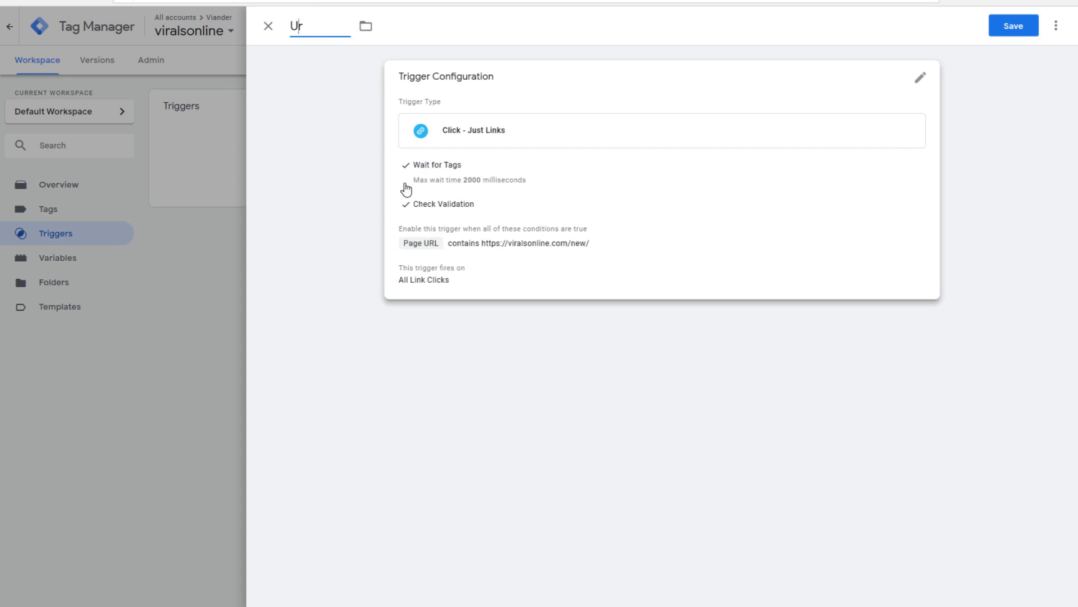
{"action": "type", "text": "All links"}
{"action": "left_click", "coordinate": [1014, 29]}
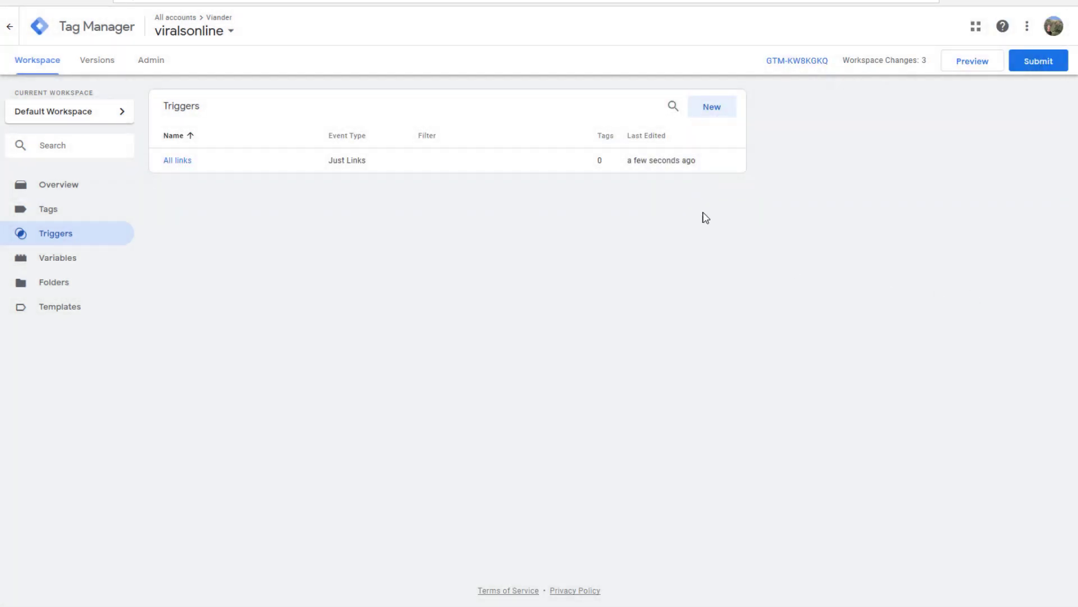
Step: Start GTM preview and reload the blog so the debug pane shows GA - trackingcode fired
{"action": "left_click", "coordinate": [965, 64]}
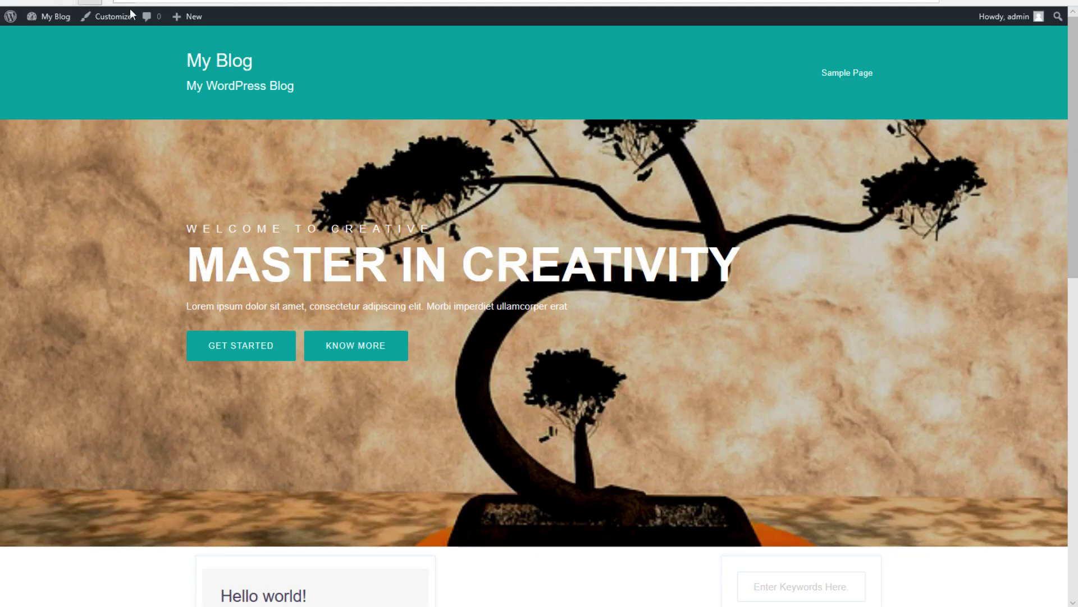
{"action": "key", "text": "F5"}
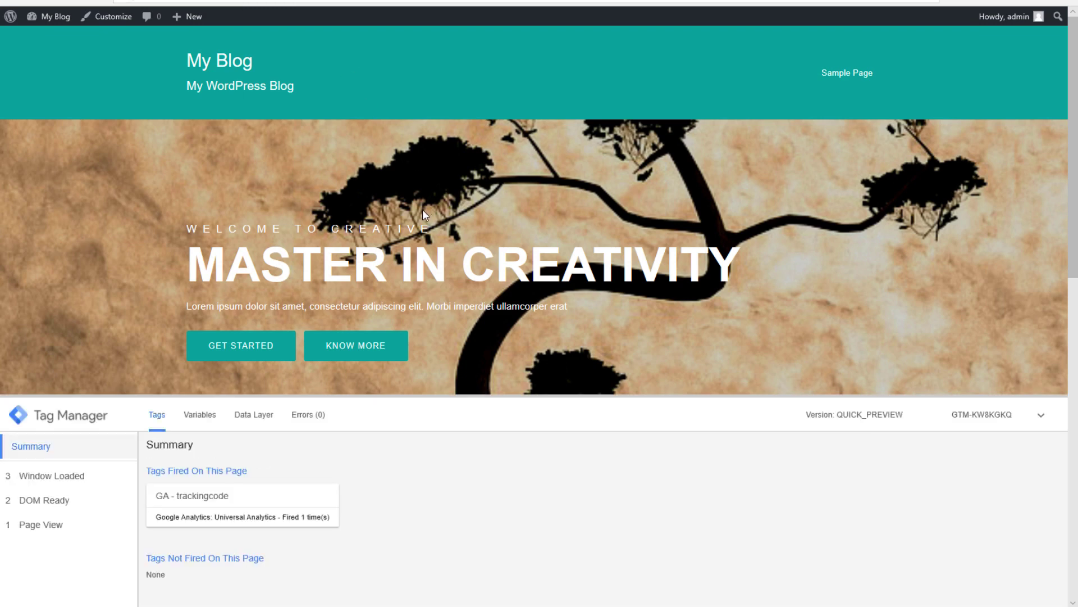
{"action": "scroll", "coordinate": [422, 209], "scroll_direction": "down", "scroll_amount": 2}
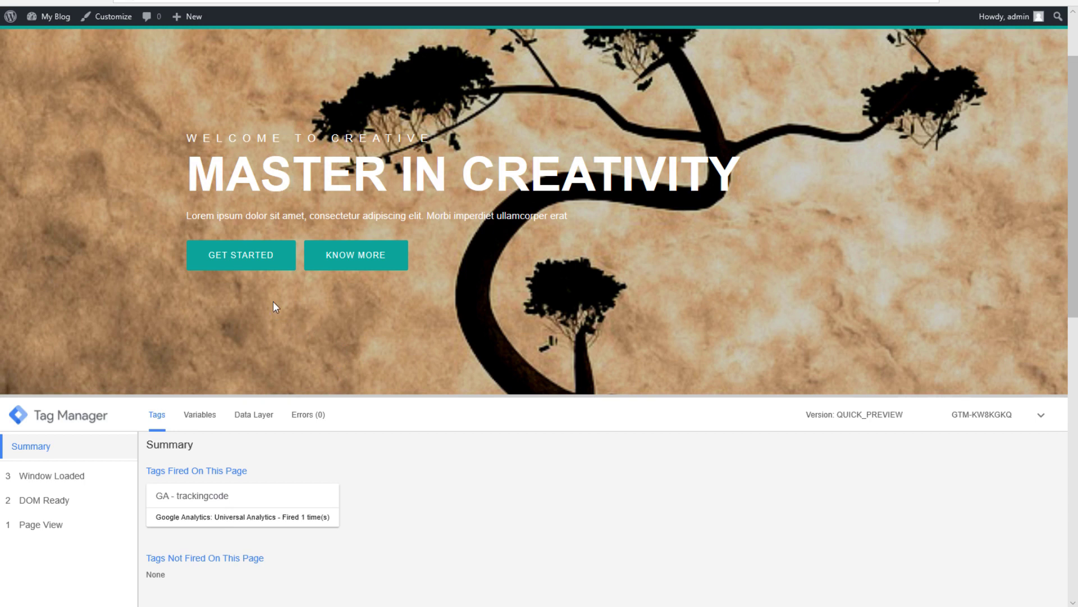
Step: Follow the GET STARTED and Know more links to log two Link Click events in the debug pane
{"action": "left_click", "coordinate": [237, 264]}
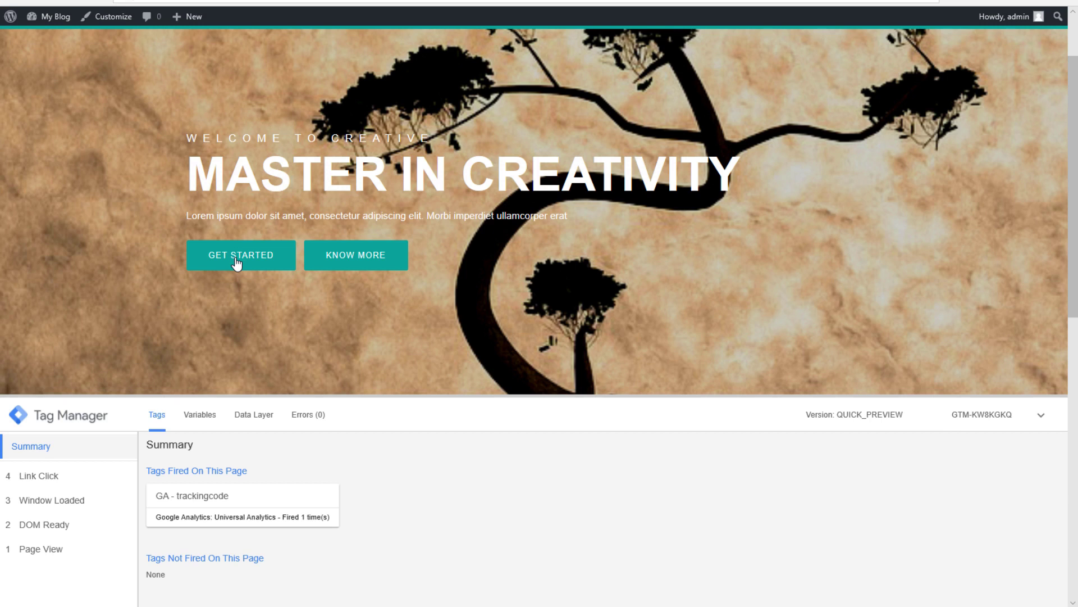
{"action": "left_click", "coordinate": [33, 483]}
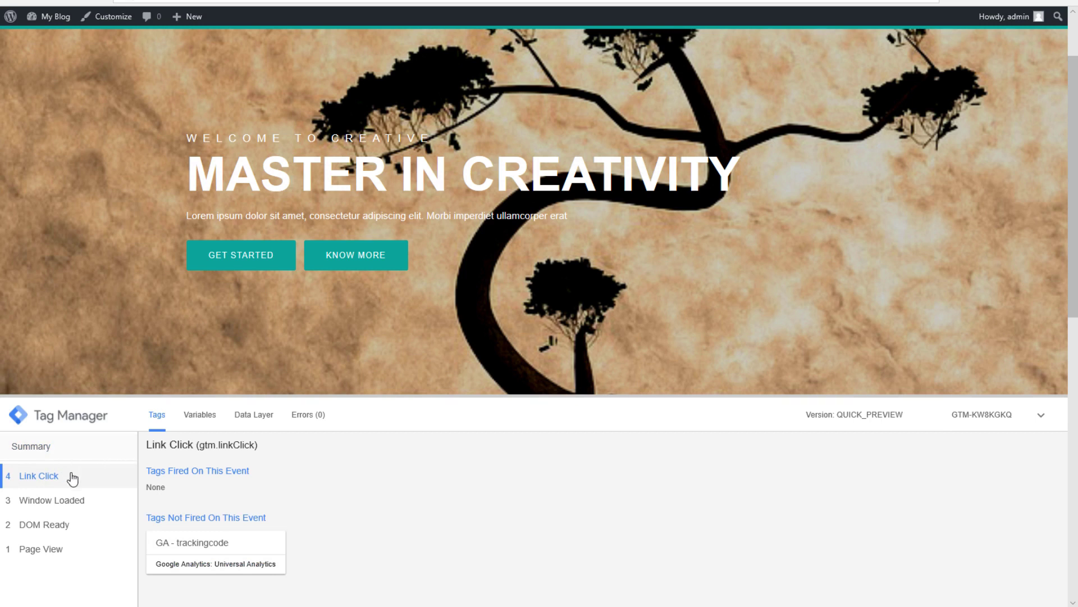
{"action": "left_click", "coordinate": [352, 263]}
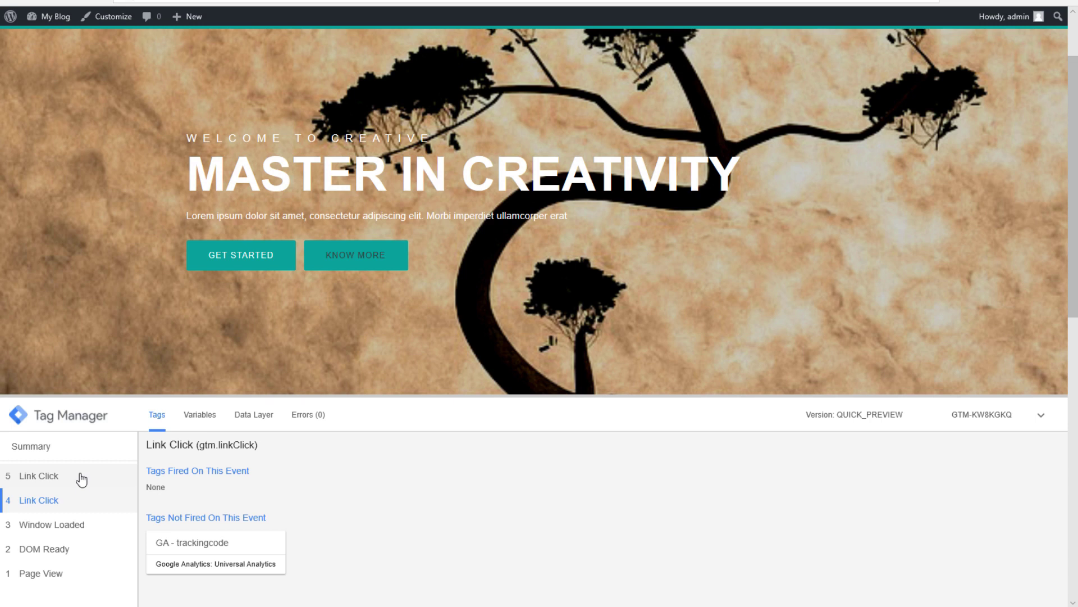
Step: Inspect the first Link Click's variables, noting the Click Element URL ending # and Click Text 'Get Started'
{"action": "left_click", "coordinate": [200, 422]}
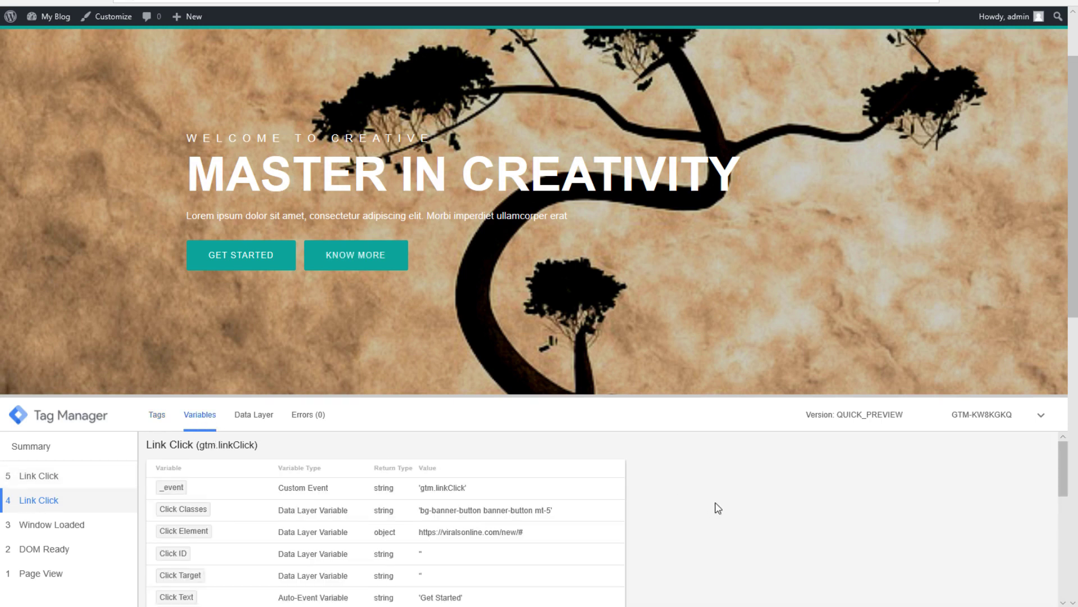
{"action": "scroll", "coordinate": [757, 510], "scroll_direction": "down", "scroll_amount": 1}
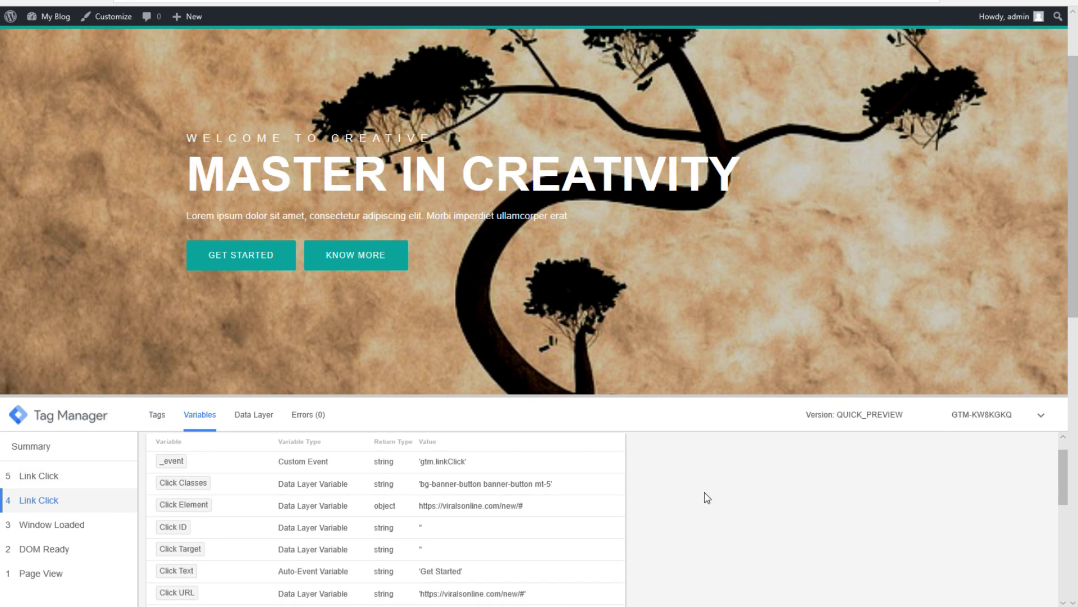
{"action": "scroll", "coordinate": [632, 522], "scroll_direction": "down", "scroll_amount": 1}
{"action": "scroll", "coordinate": [637, 522], "scroll_direction": "down", "scroll_amount": 1}
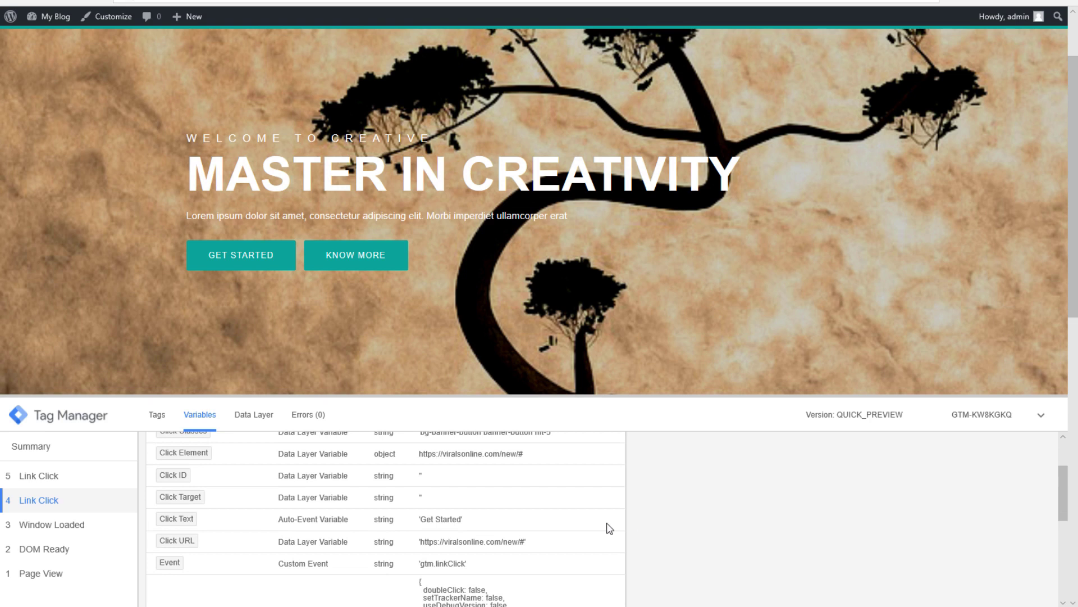
{"action": "scroll", "coordinate": [609, 528], "scroll_direction": "up", "scroll_amount": 1}
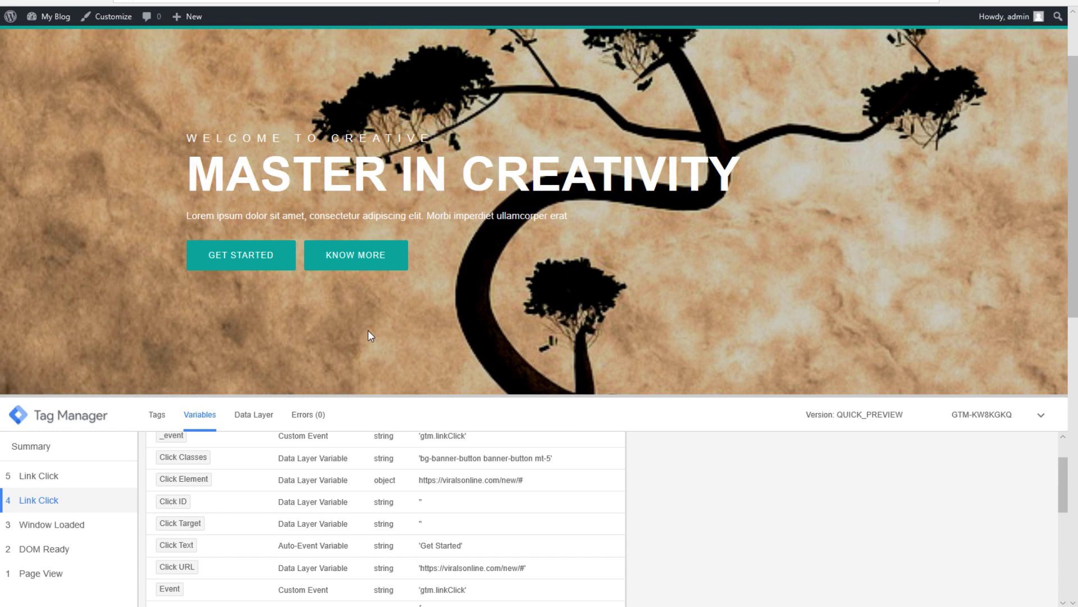
{"action": "left_click_drag", "start_coordinate": [527, 484], "coordinate": [521, 481]}
{"action": "double_click", "coordinate": [521, 482]}
{"action": "left_click", "coordinate": [414, 485]}
{"action": "scroll", "coordinate": [431, 493], "scroll_direction": "down", "scroll_amount": 1}
{"action": "left_click_drag", "start_coordinate": [419, 541], "coordinate": [532, 543]}
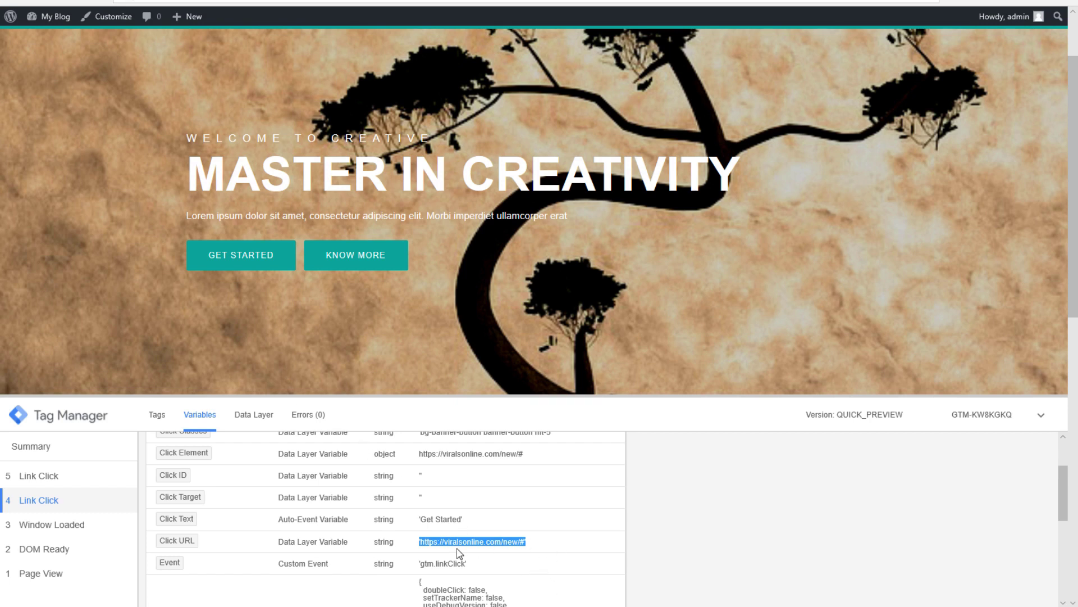
{"action": "scroll", "coordinate": [457, 551], "scroll_direction": "down", "scroll_amount": 2}
{"action": "scroll", "coordinate": [479, 553], "scroll_direction": "up", "scroll_amount": 1}
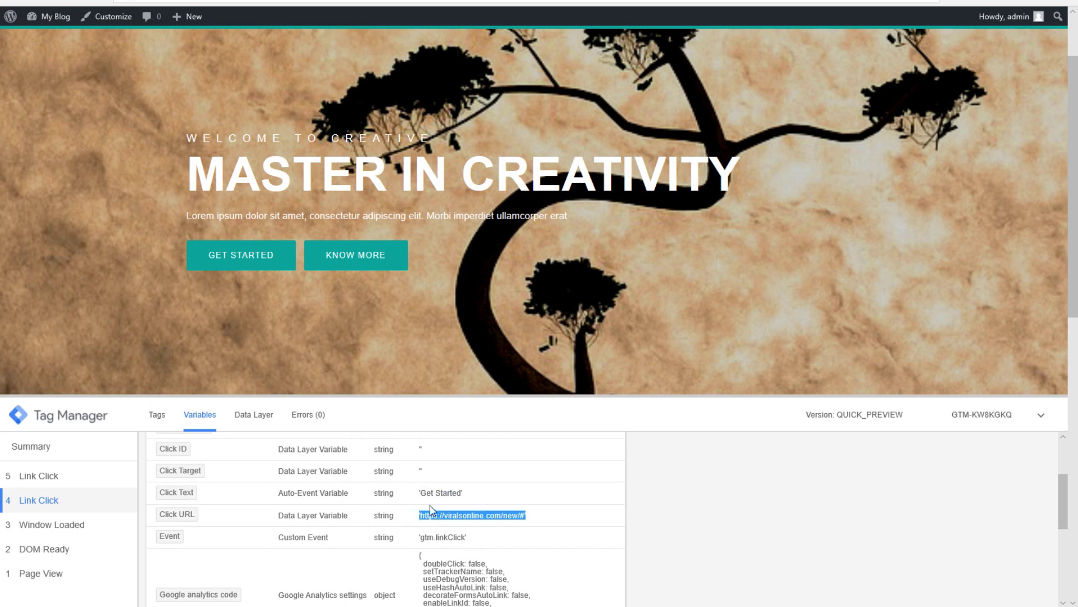
{"action": "left_click_drag", "start_coordinate": [464, 493], "coordinate": [424, 495]}
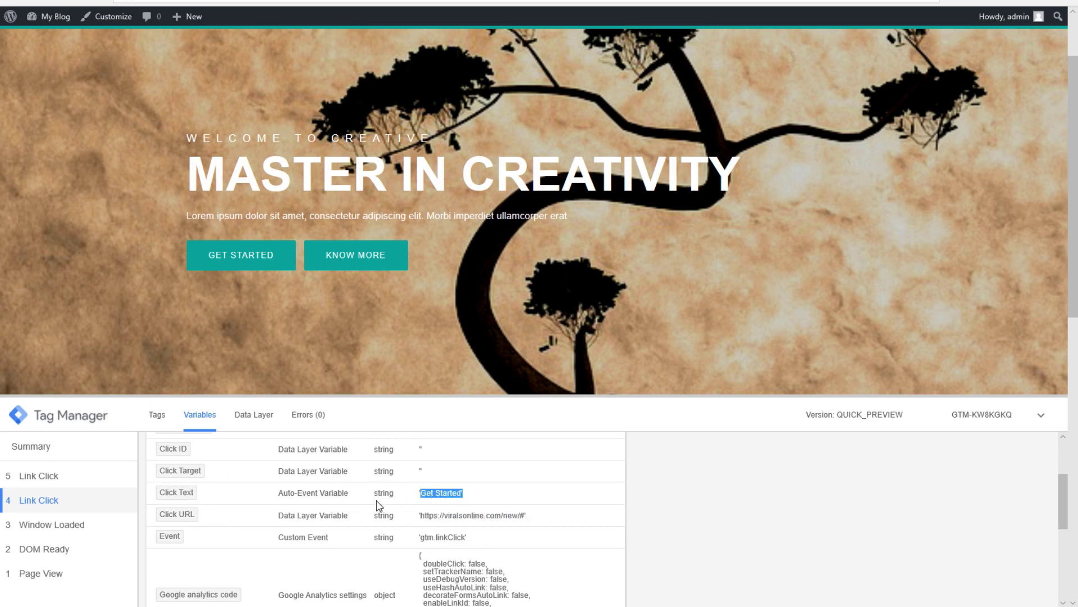
Step: Show the newer Link Click's variables and confirm its Click Text is 'Know more'
{"action": "left_click", "coordinate": [65, 484]}
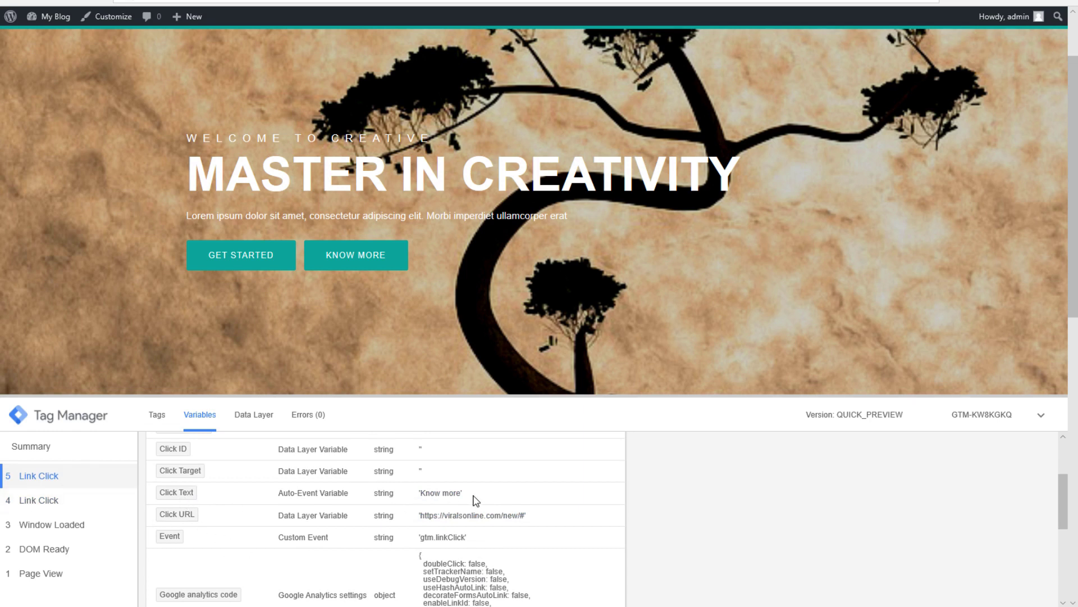
{"action": "left_click_drag", "start_coordinate": [466, 498], "coordinate": [421, 495]}
{"action": "left_click", "coordinate": [415, 498]}
{"action": "scroll", "coordinate": [549, 262], "scroll_direction": "down", "scroll_amount": 10}
{"action": "scroll", "coordinate": [556, 254], "scroll_direction": "up", "scroll_amount": 6}
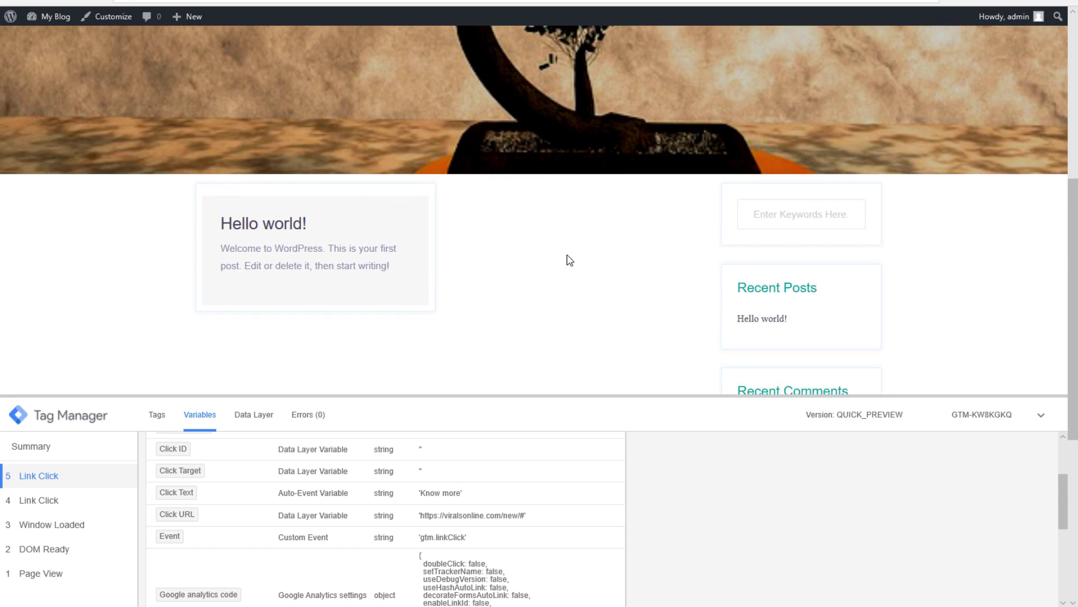
{"action": "scroll", "coordinate": [567, 259], "scroll_direction": "up", "scroll_amount": 5}
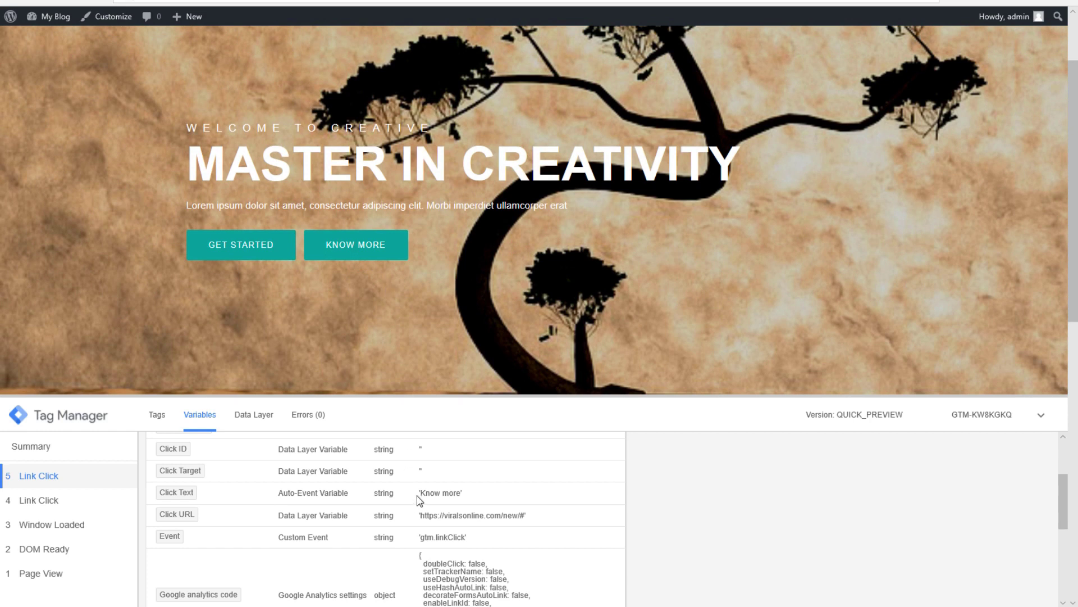
{"action": "scroll", "coordinate": [413, 498], "scroll_direction": "down", "scroll_amount": 2}
{"action": "scroll", "coordinate": [359, 517], "scroll_direction": "up", "scroll_amount": 1}
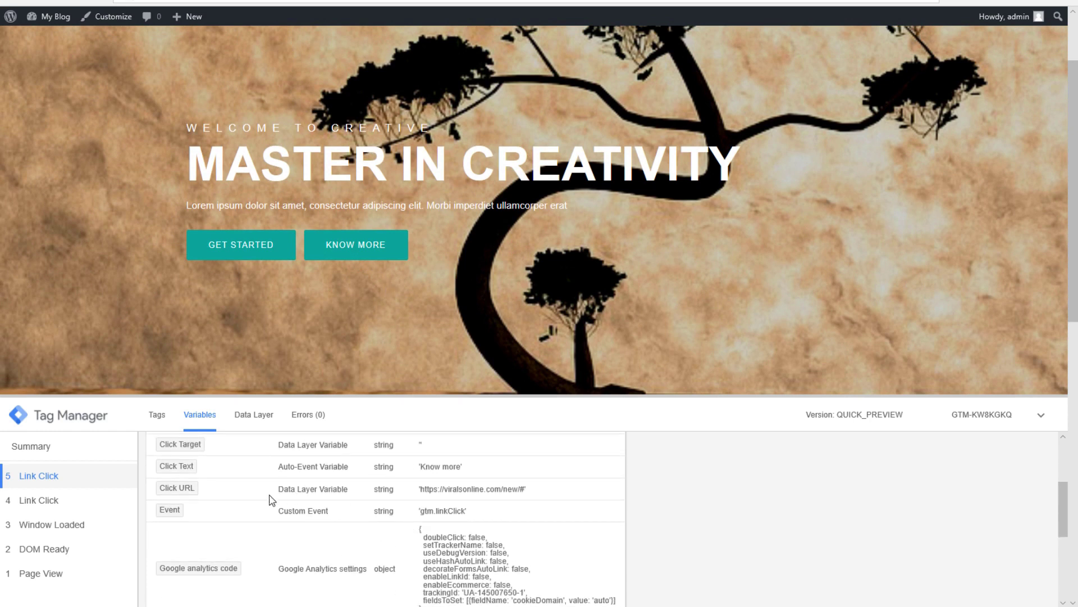
{"action": "left_click_drag", "start_coordinate": [421, 480], "coordinate": [455, 476]}
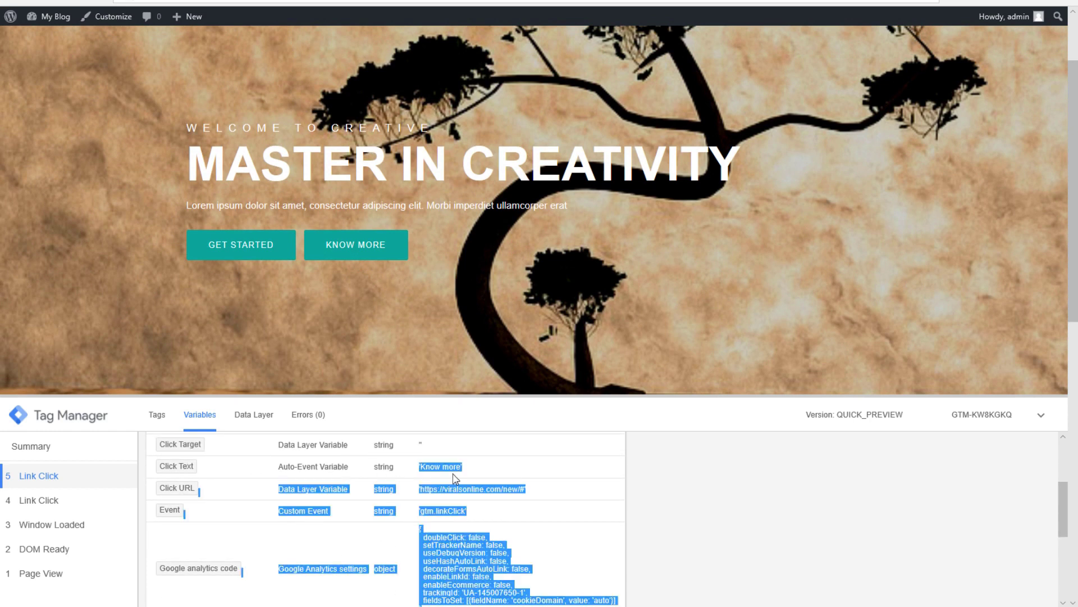
{"action": "left_click", "coordinate": [456, 476]}
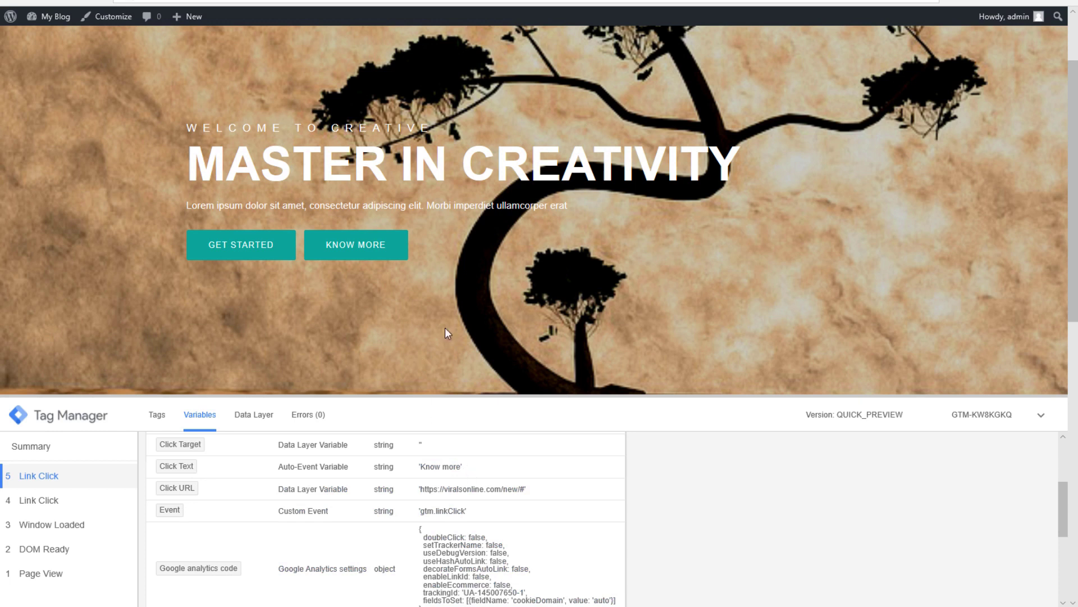
{"action": "left_click_drag", "start_coordinate": [462, 467], "coordinate": [425, 471]}
{"action": "key", "text": "ctrl+c"}
Step: Open the All links trigger in Tag Manager and rename it to 'GA - link - Know more'
{"action": "key", "text": "ctrl+Tab"}
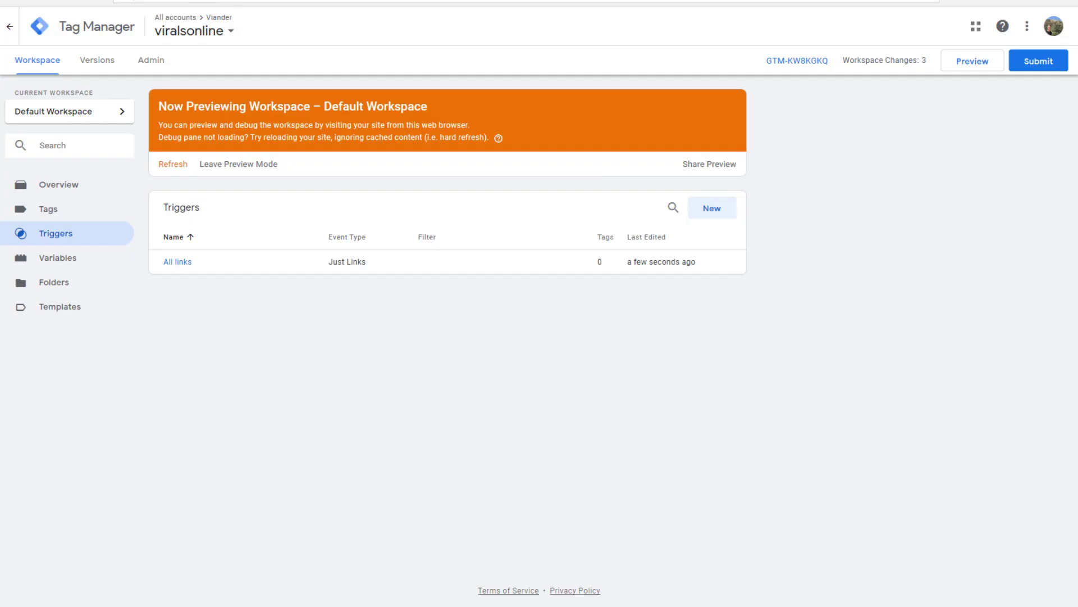
{"action": "left_click", "coordinate": [178, 262]}
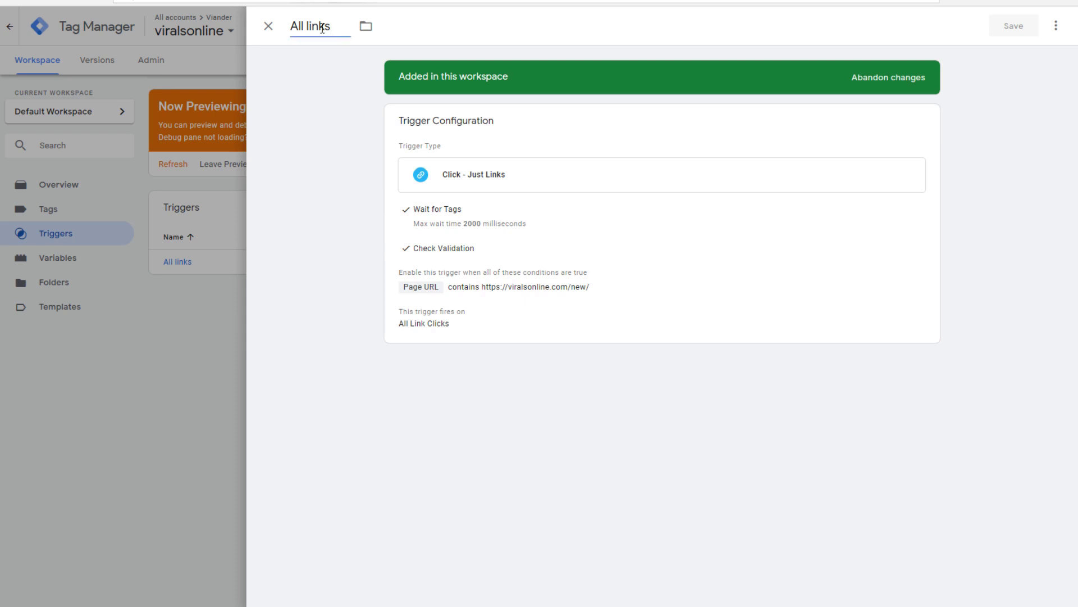
{"action": "left_click_drag", "start_coordinate": [337, 28], "coordinate": [292, 27]}
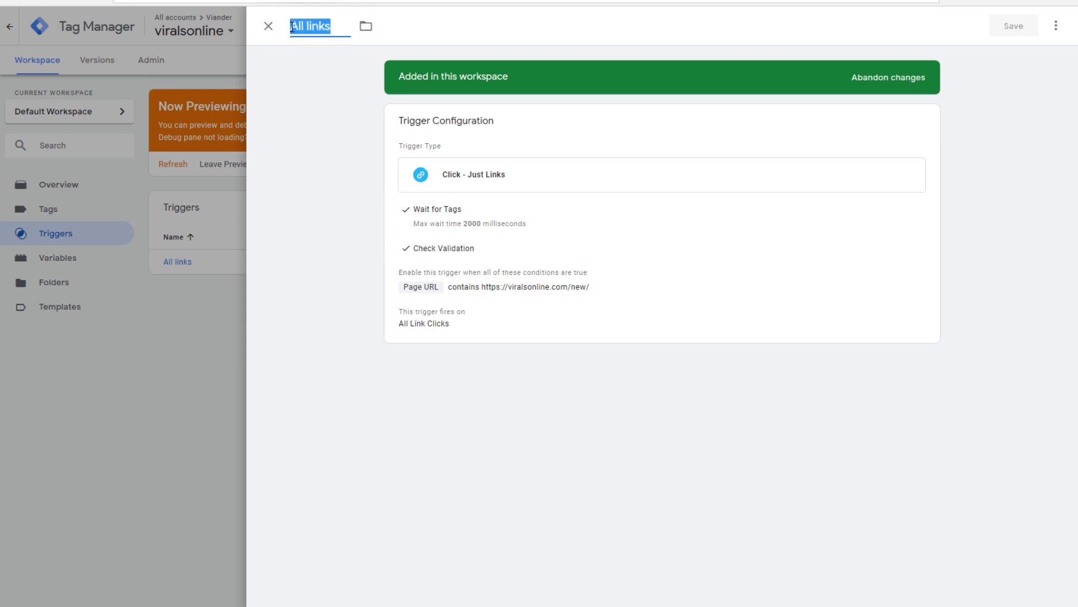
{"action": "type", "text": "GA "}
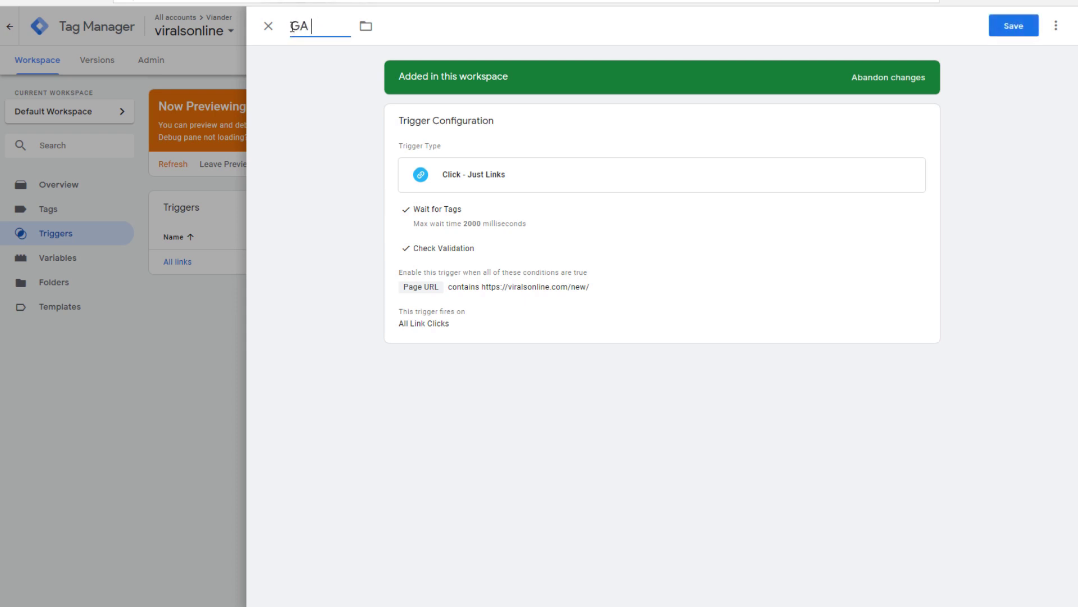
{"action": "type", "text": "- link - some"}
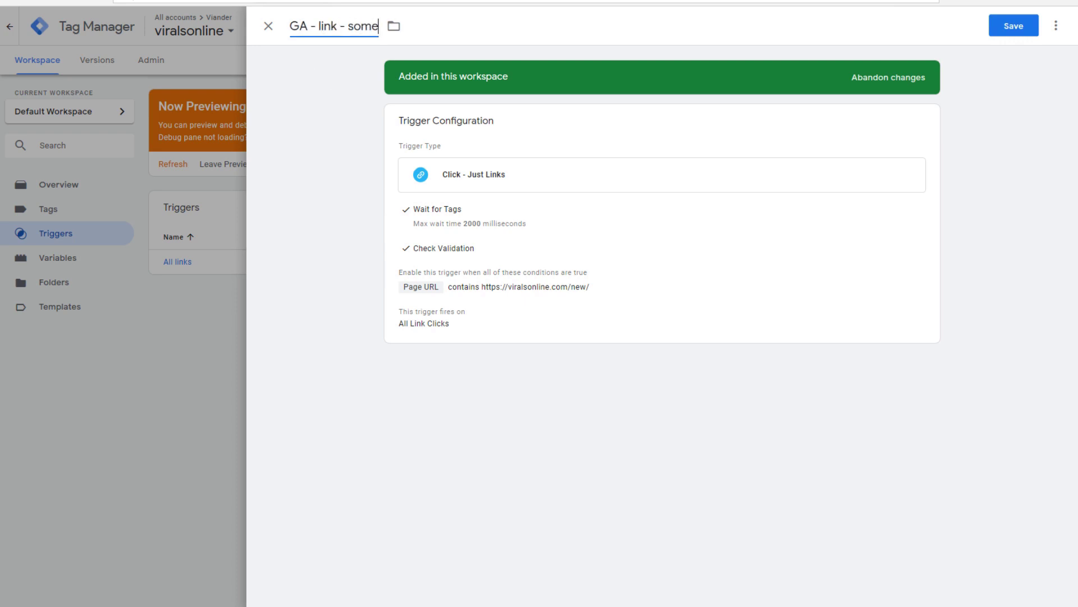
{"action": "key", "text": "BackSpace"}
{"action": "key", "text": "BackSpace"}
{"action": "key", "text": "BackSpace"}
{"action": "key", "text": "BackSpace"}
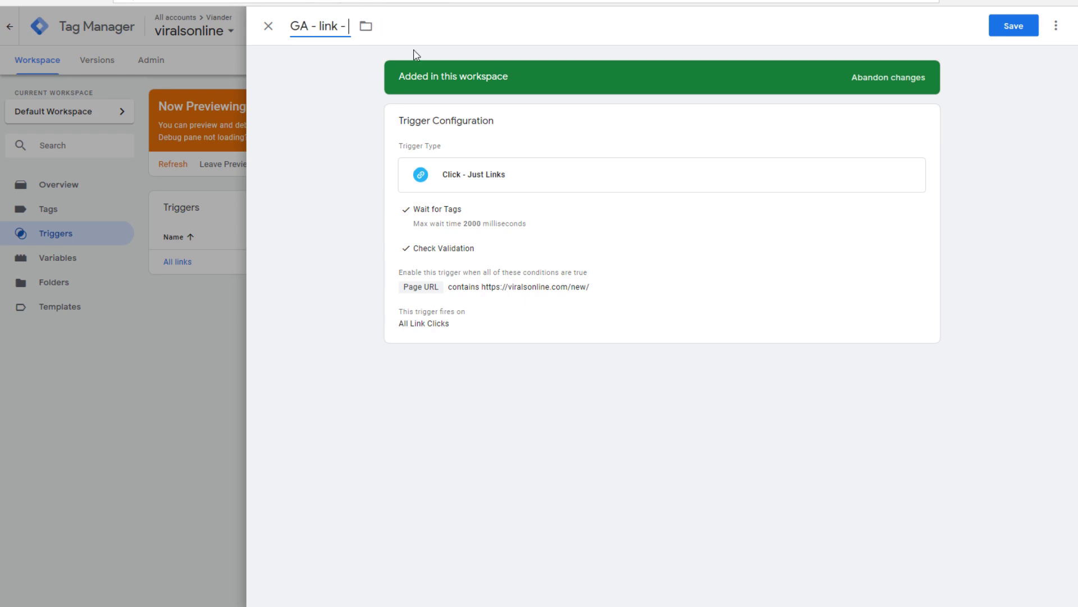
{"action": "type", "text": "Know more"}
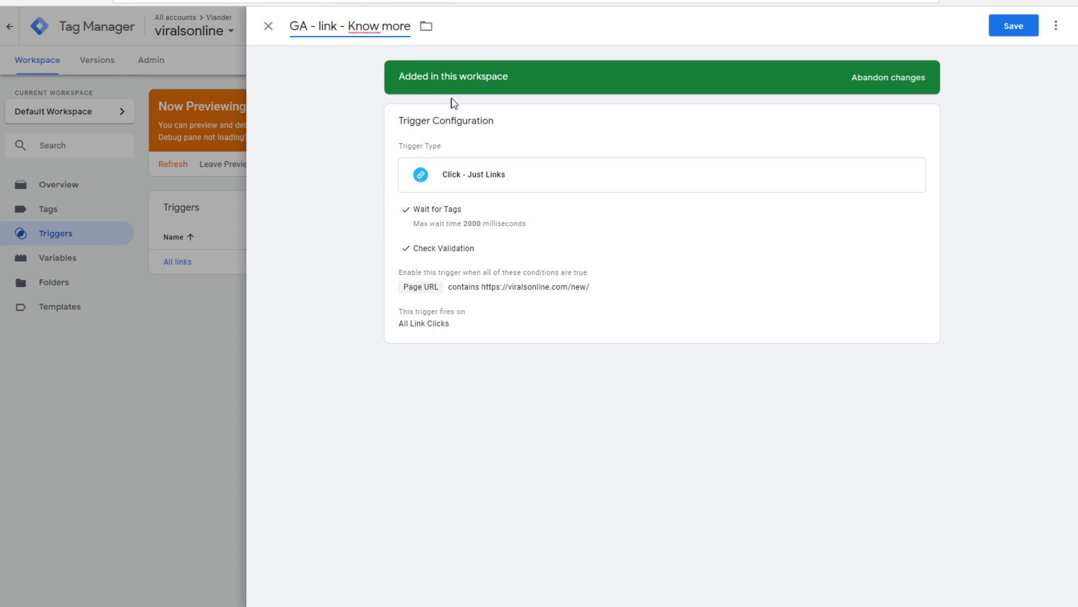
Step: Limit the trigger to Some Link Clicks where Click Text equals 'Know more', then save it
{"action": "left_click", "coordinate": [691, 336]}
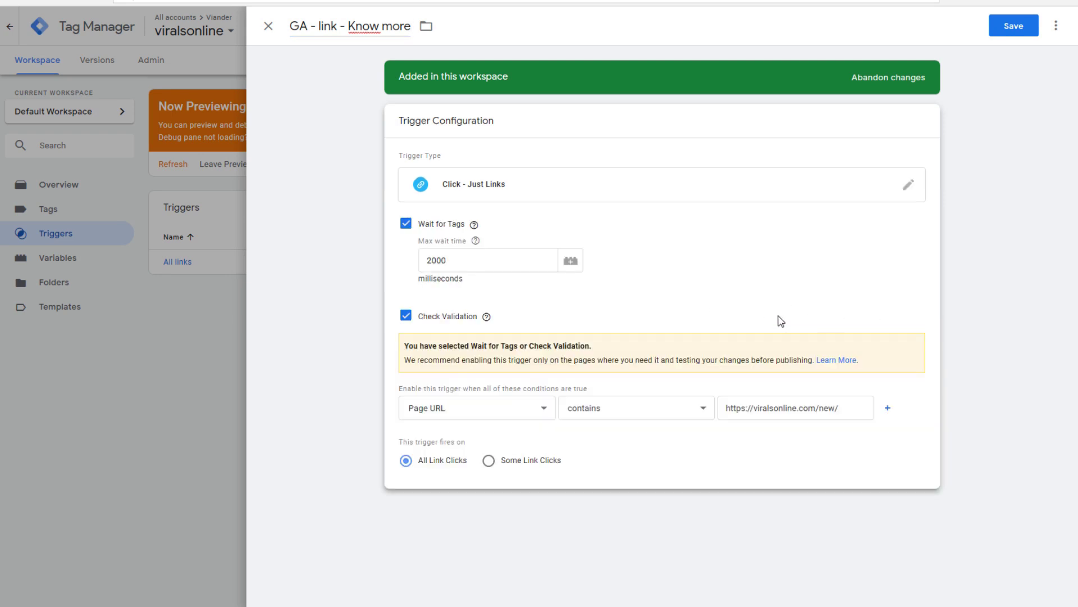
{"action": "left_click", "coordinate": [488, 462]}
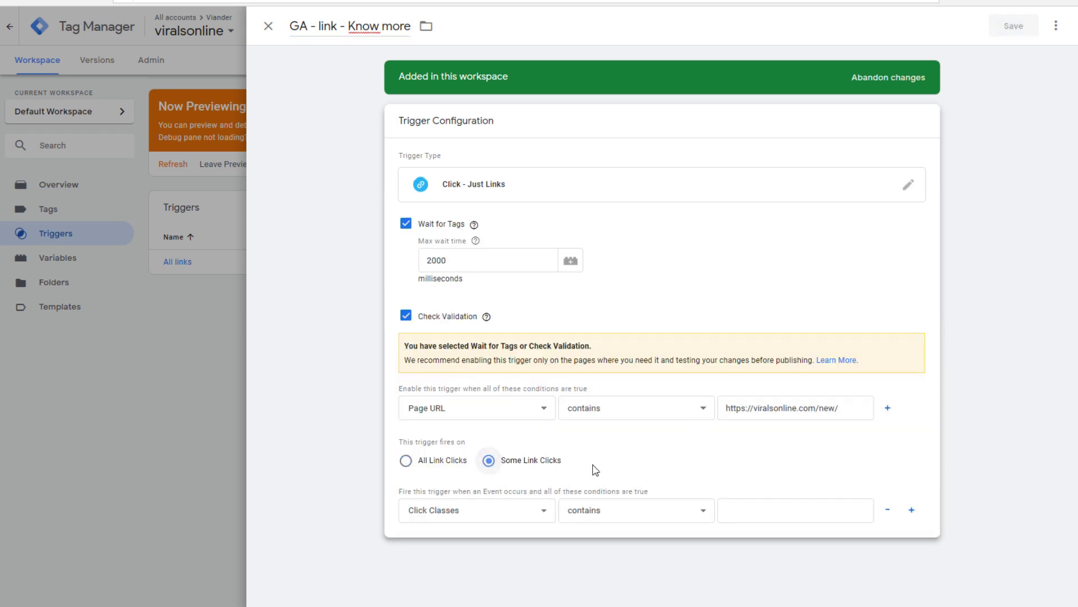
{"action": "left_click", "coordinate": [525, 515]}
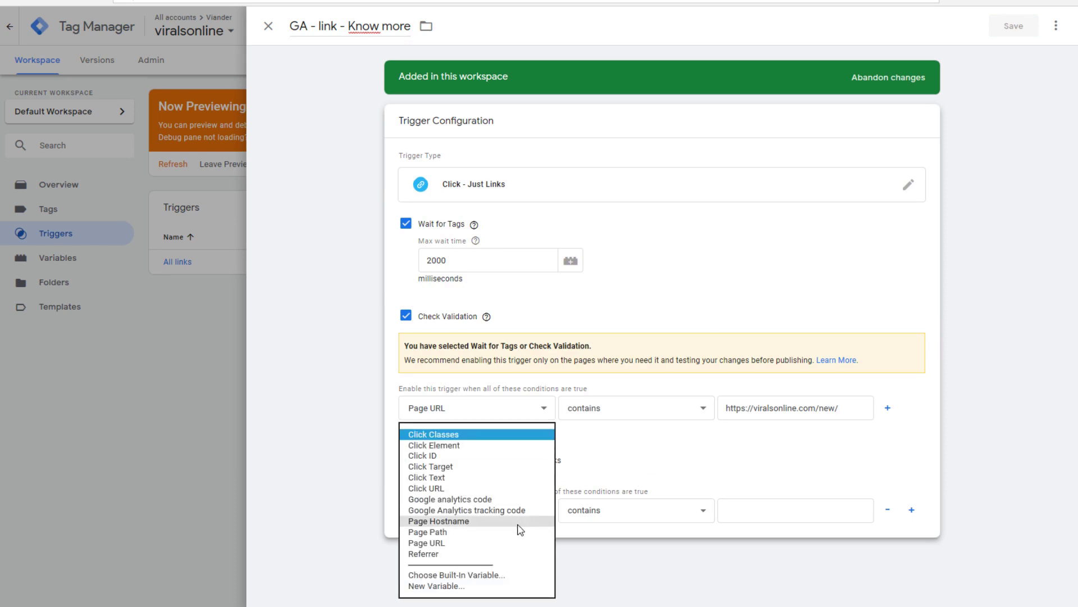
{"action": "left_click", "coordinate": [447, 480]}
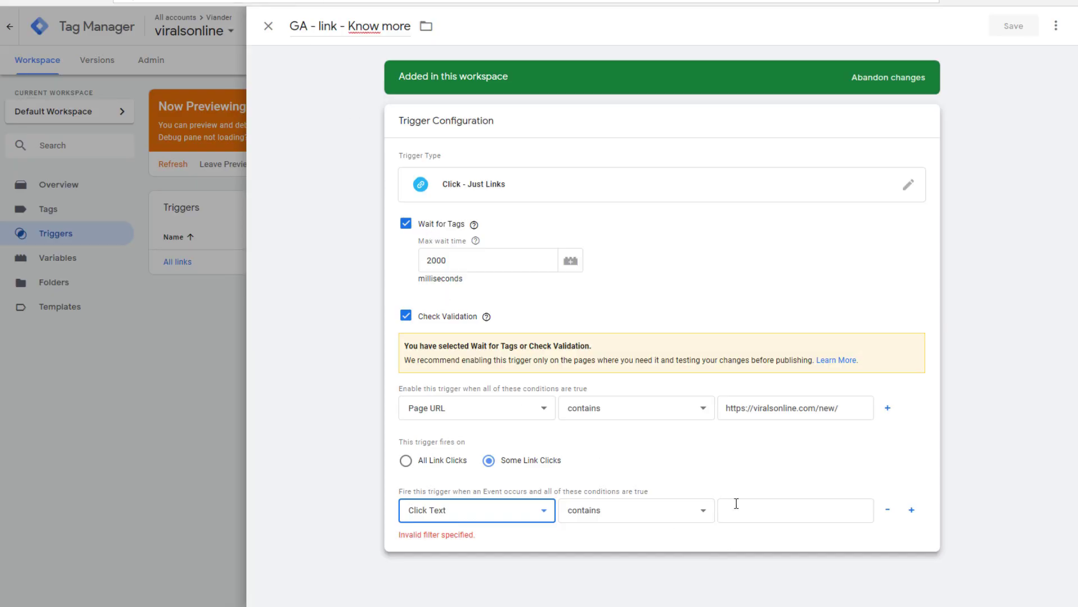
{"action": "left_click", "coordinate": [657, 519]}
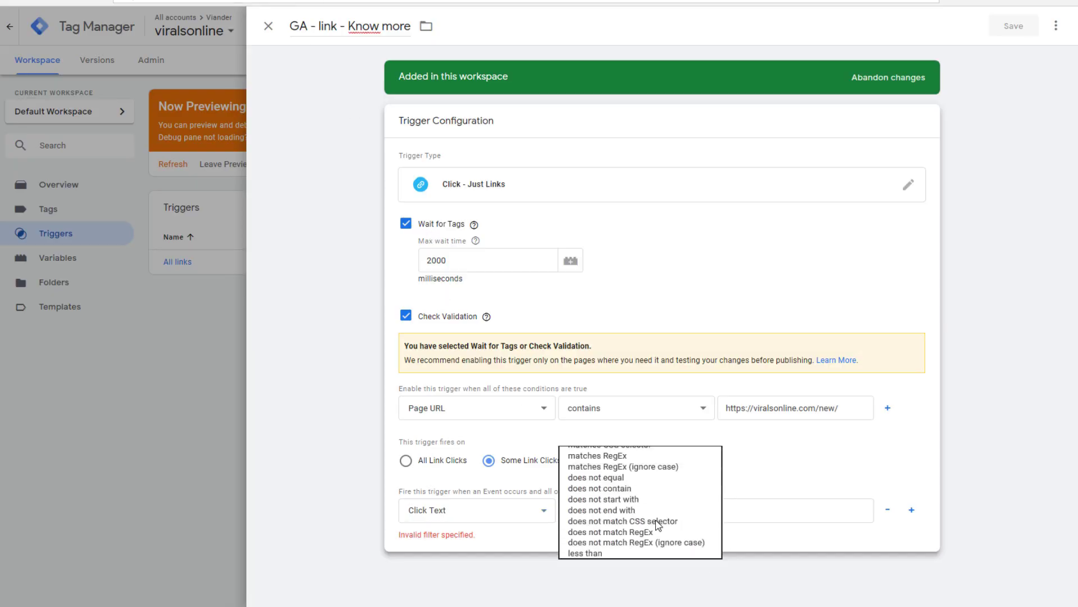
{"action": "left_click", "coordinate": [592, 405]}
{"action": "left_click", "coordinate": [749, 522]}
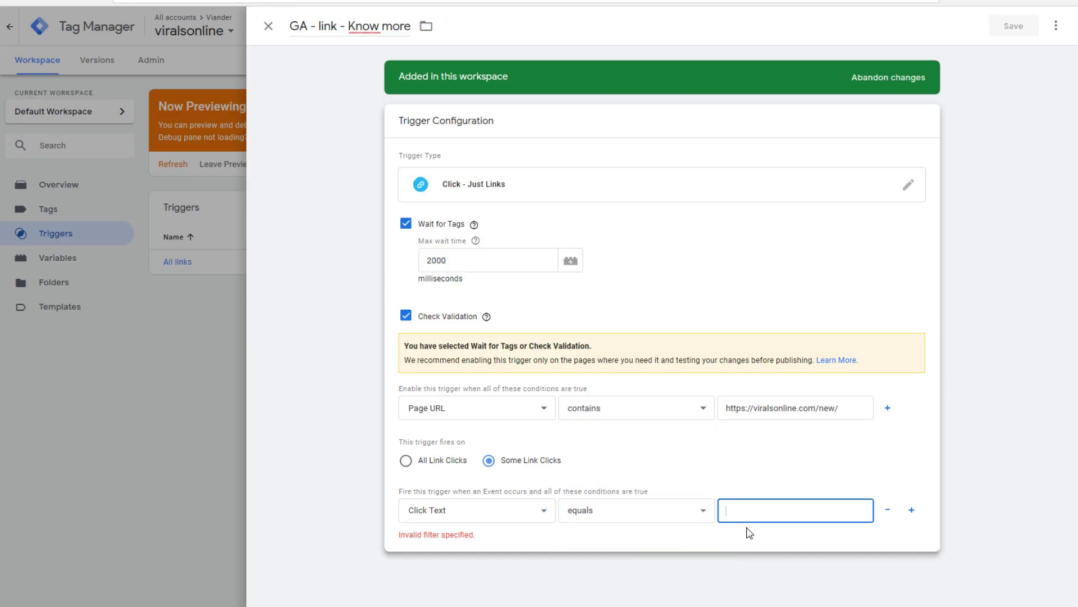
{"action": "key", "text": "ctrl+v"}
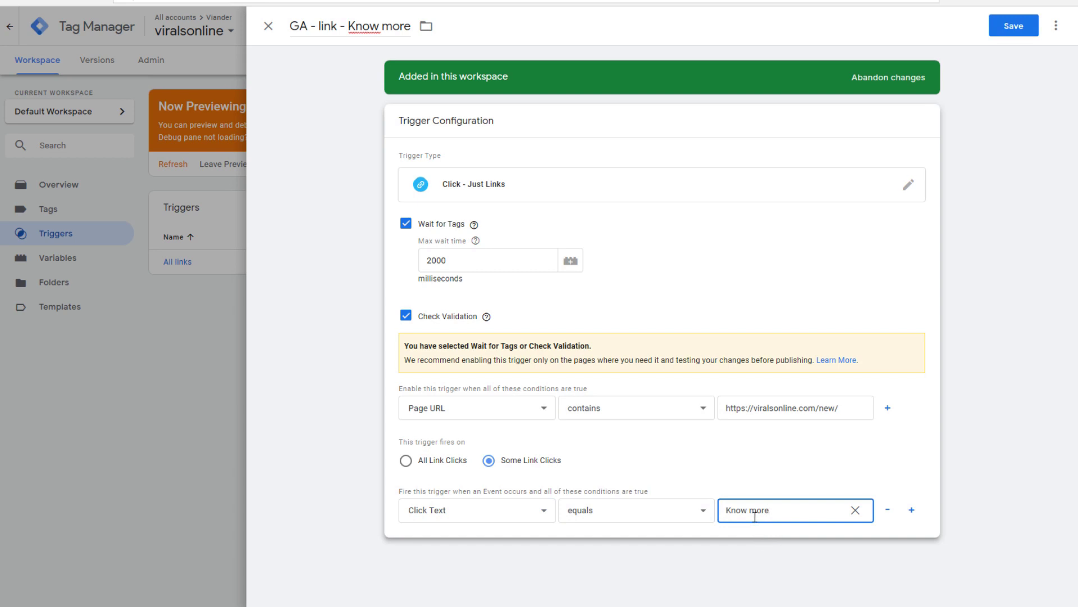
{"action": "left_click", "coordinate": [1002, 28]}
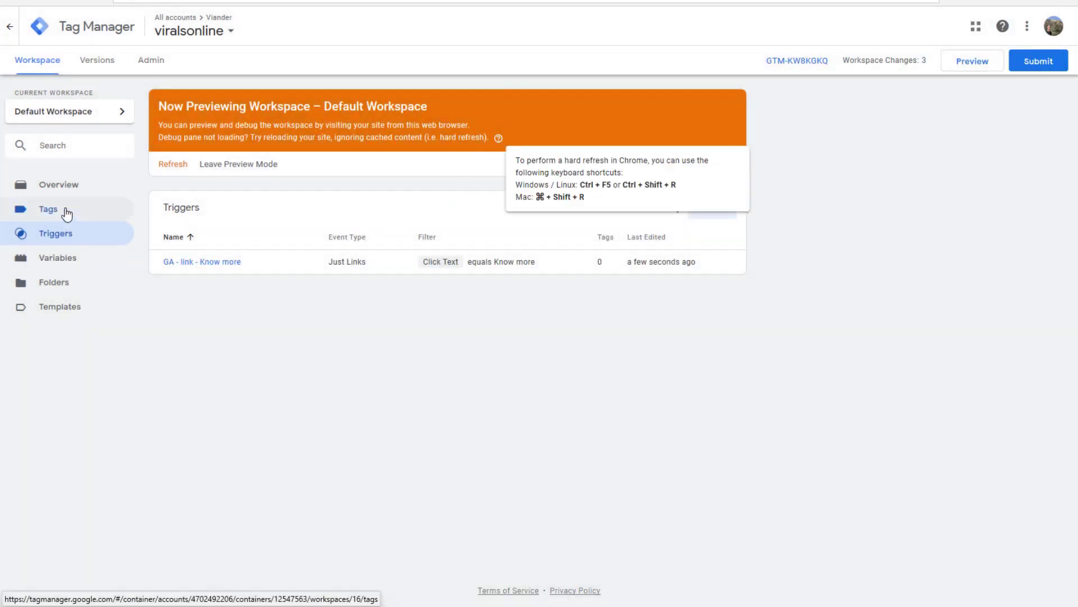
Step: From the Tags list, begin a new tag and bring up its tag type choices
{"action": "left_click", "coordinate": [67, 213]}
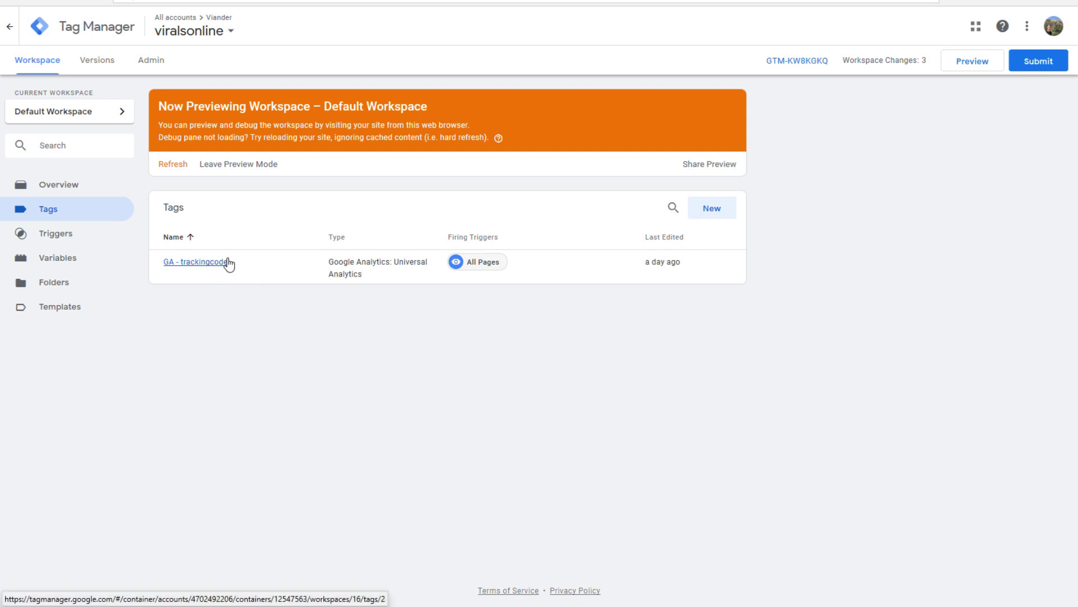
{"action": "left_click", "coordinate": [709, 209]}
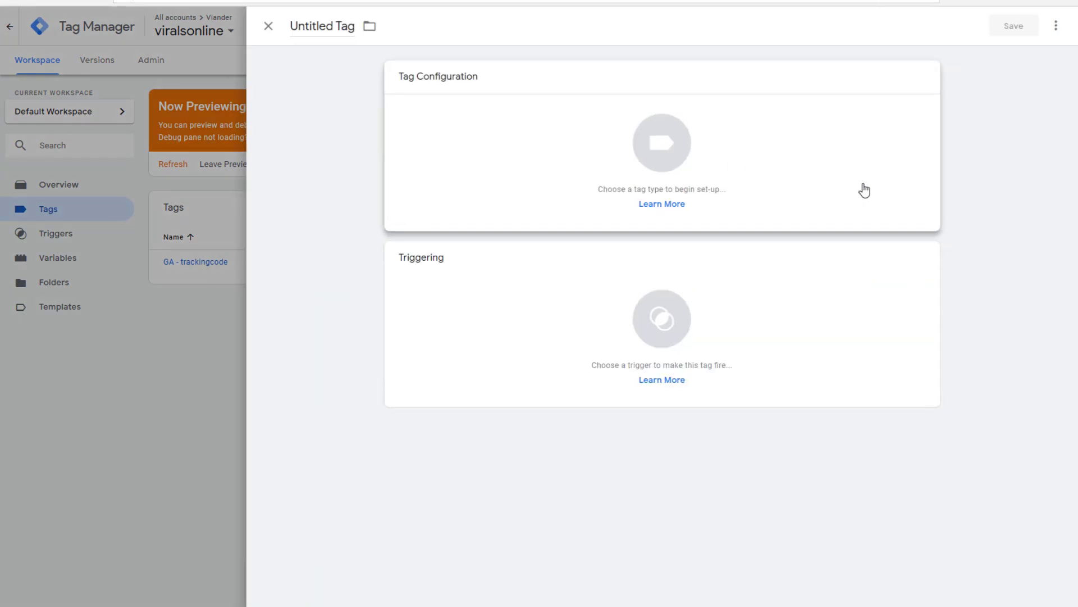
{"action": "left_click", "coordinate": [865, 190]}
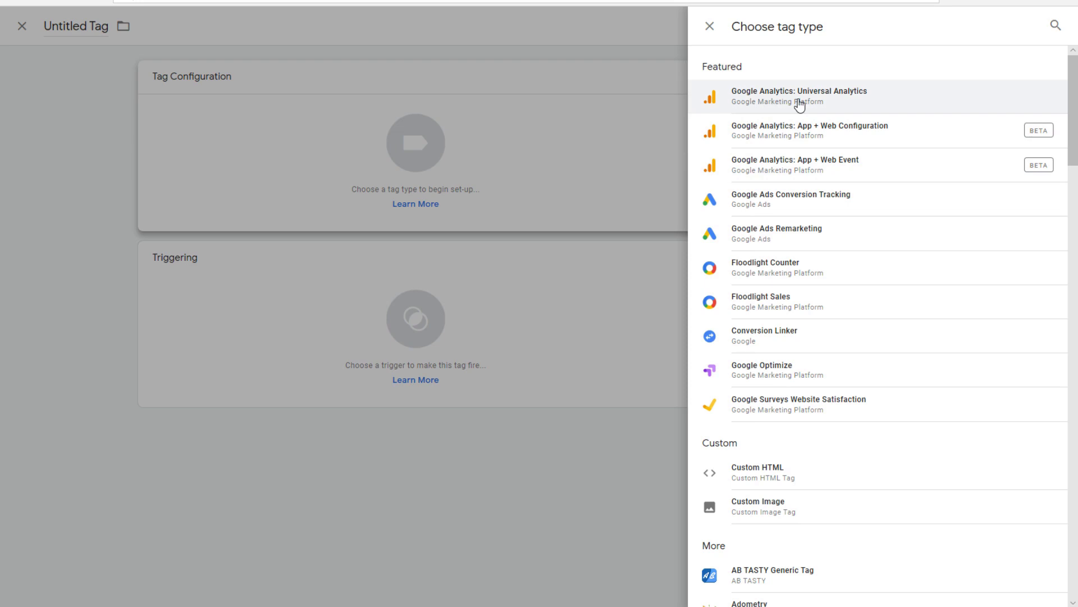
Step: Make the tag Google Analytics: Universal Analytics with Track Type set to Event
{"action": "left_click", "coordinate": [845, 105]}
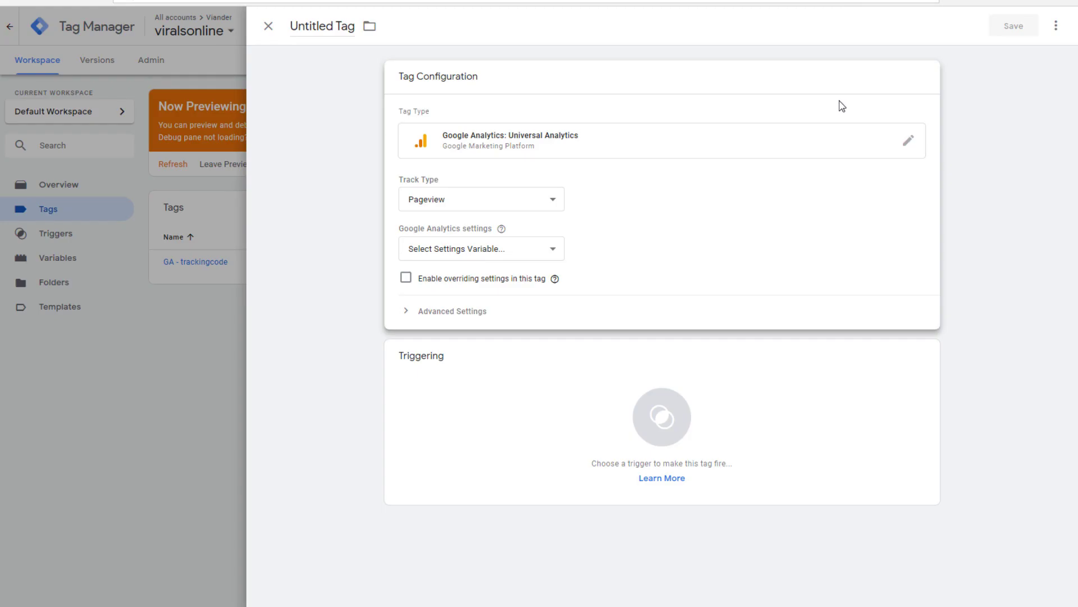
{"action": "left_click", "coordinate": [496, 200]}
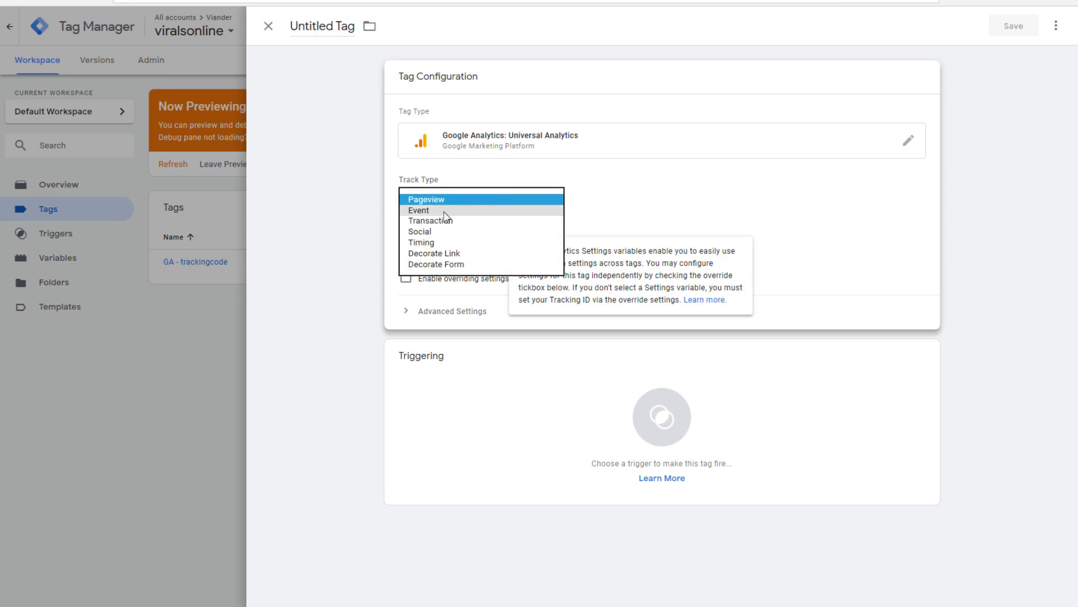
{"action": "left_click", "coordinate": [479, 210]}
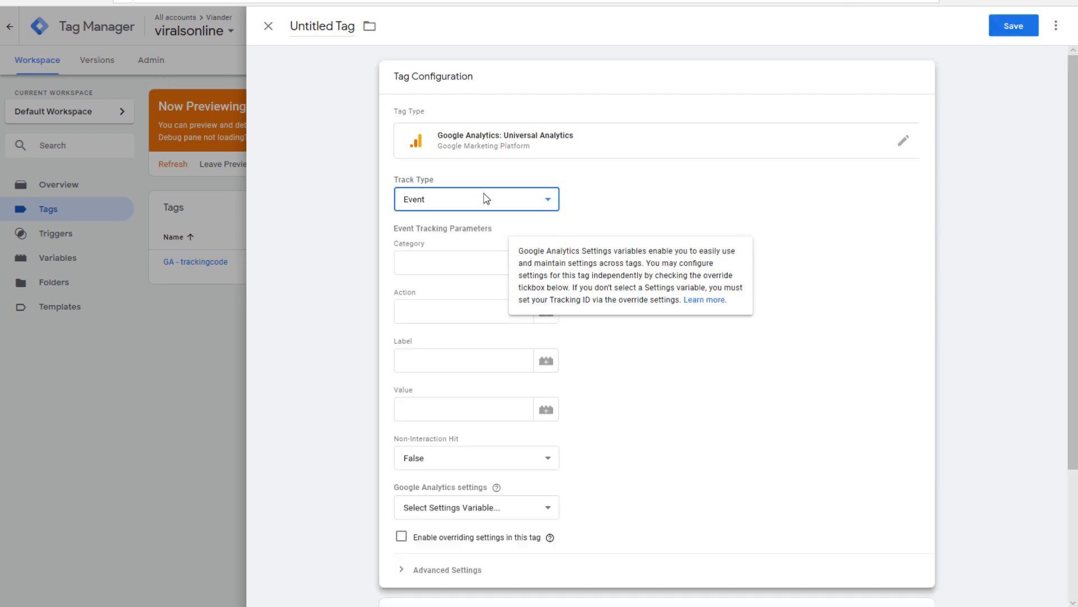
{"action": "key", "text": "Down"}
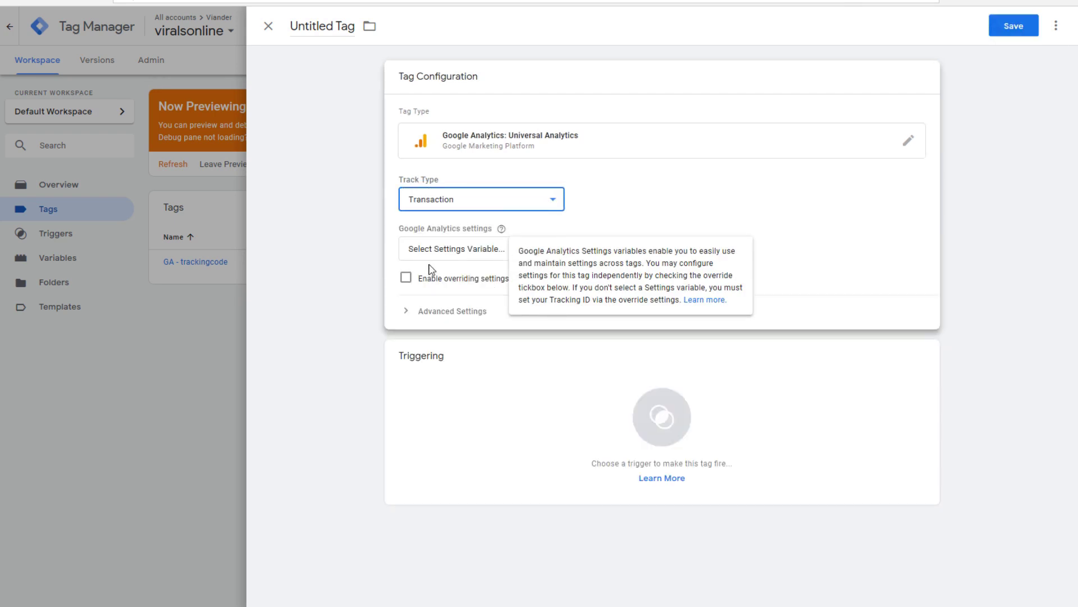
{"action": "left_click", "coordinate": [499, 209]}
{"action": "left_click", "coordinate": [417, 191]}
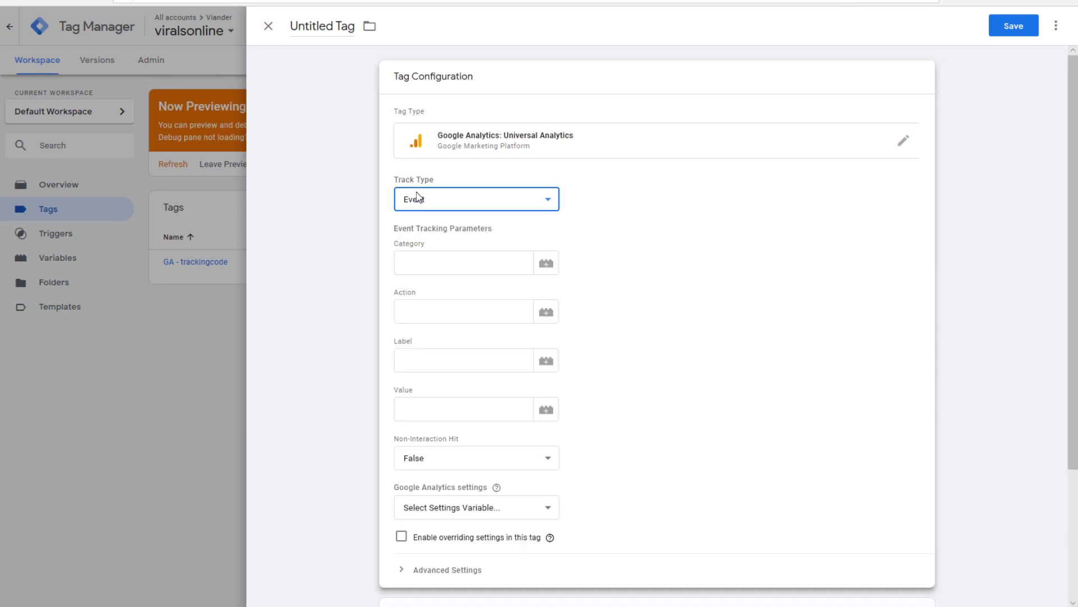
Step: Fill in event Category 'Links', Action 'Click' and Label 'Know more'
{"action": "left_click", "coordinate": [418, 267]}
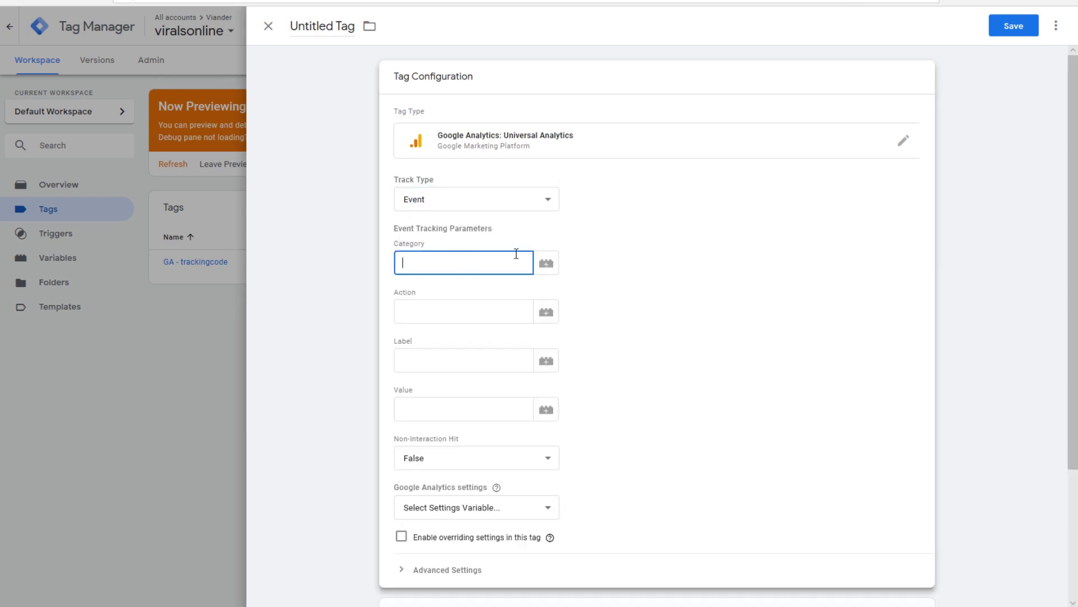
{"action": "type", "text": "Links"}
{"action": "left_click", "coordinate": [456, 322]}
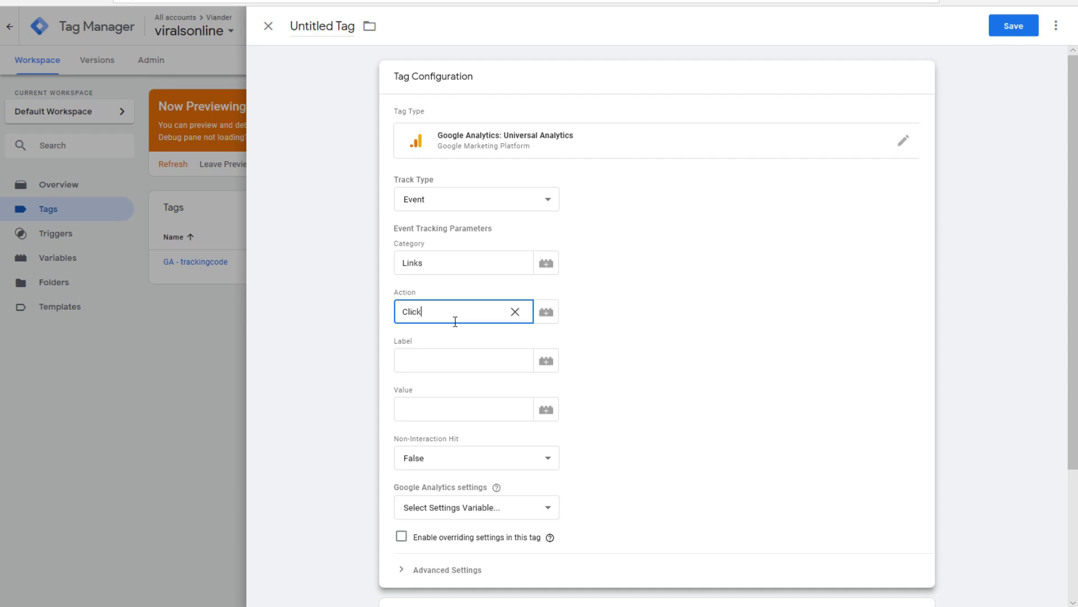
{"action": "left_click", "coordinate": [428, 359]}
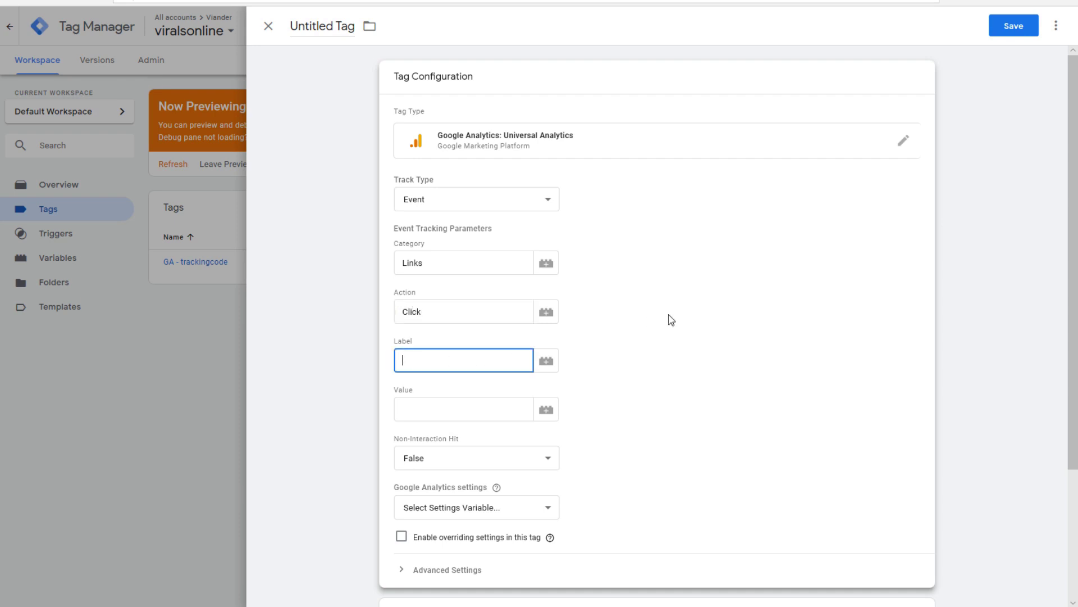
{"action": "type", "text": "Know more"}
{"action": "left_click", "coordinate": [642, 384]}
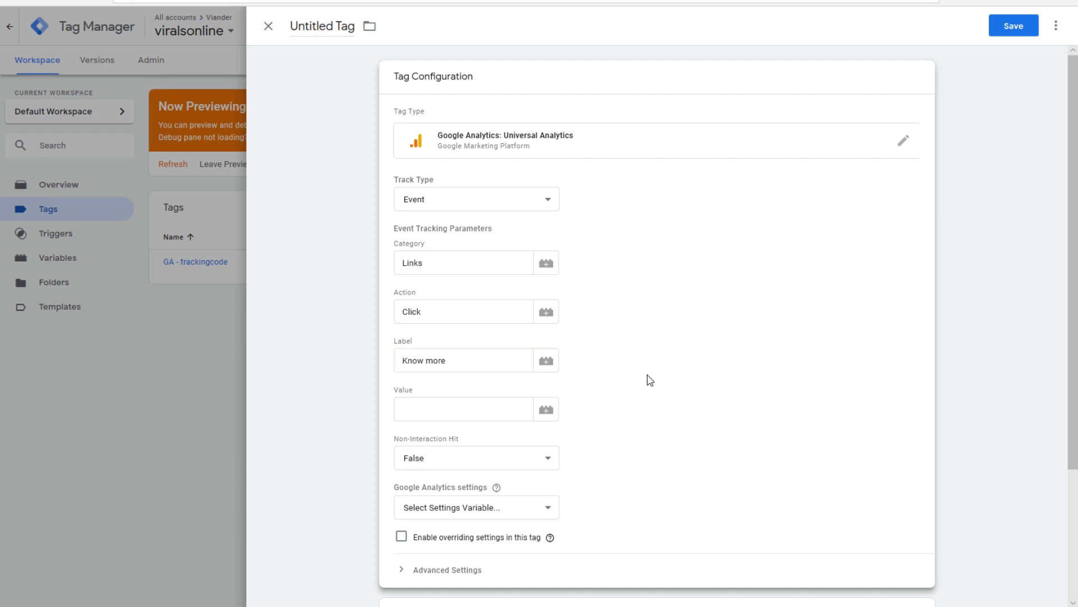
{"action": "scroll", "coordinate": [651, 383], "scroll_direction": "down", "scroll_amount": 2}
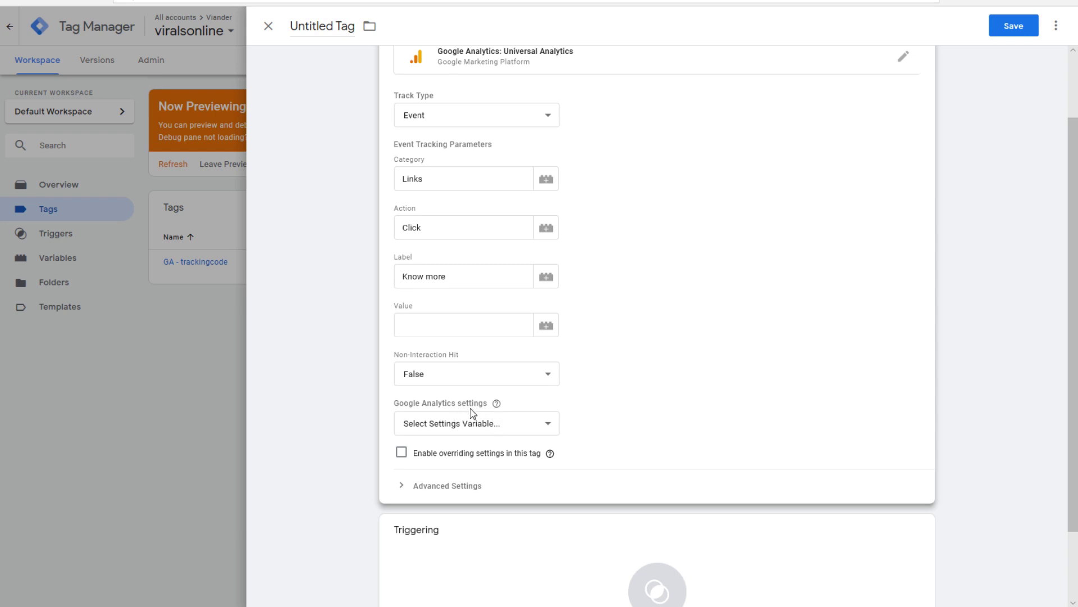
Step: Start a new variable from the tag's Google Analytics settings dropdown
{"action": "left_click", "coordinate": [487, 425]}
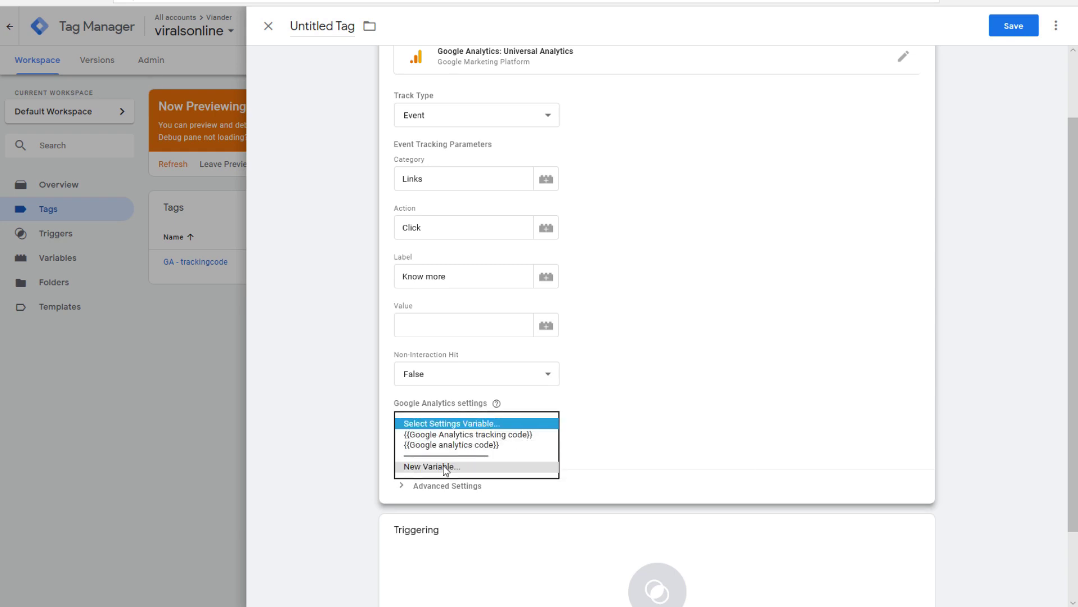
{"action": "left_click", "coordinate": [568, 430]}
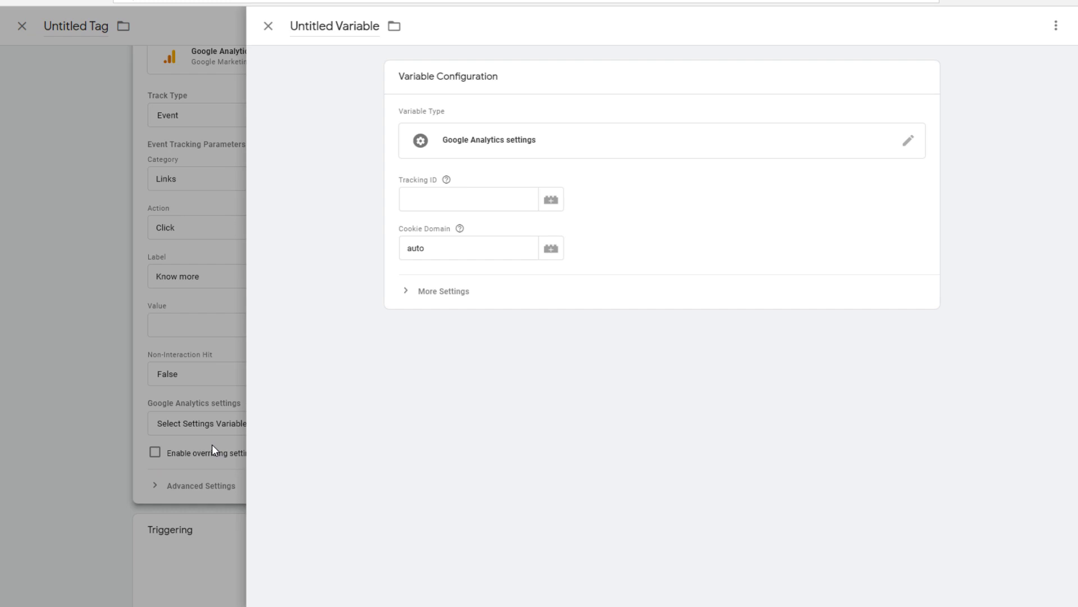
{"action": "left_click", "coordinate": [434, 201]}
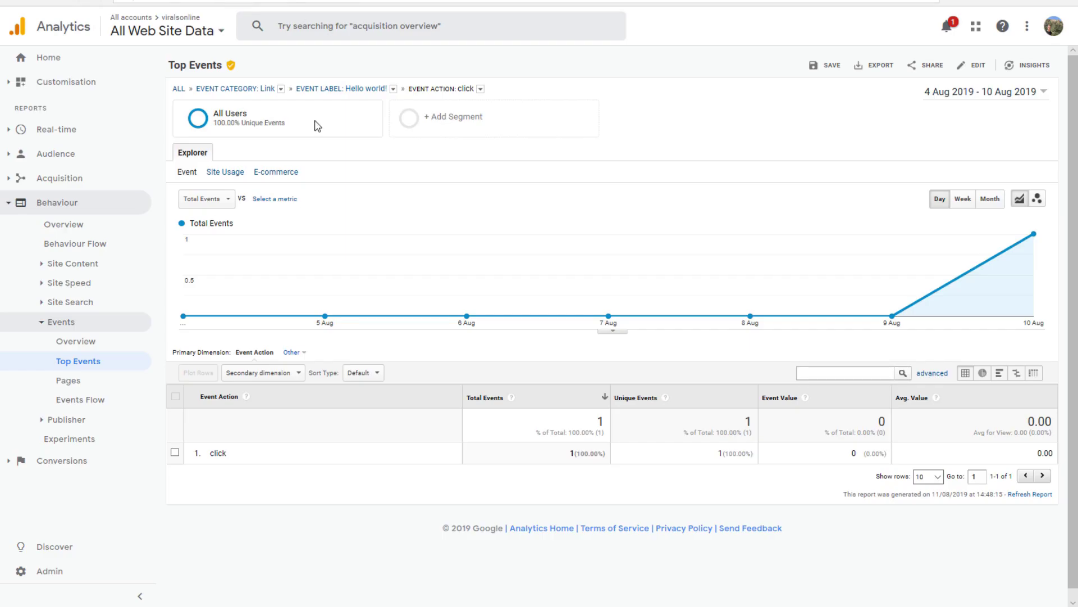
{"action": "left_click", "coordinate": [46, 572]}
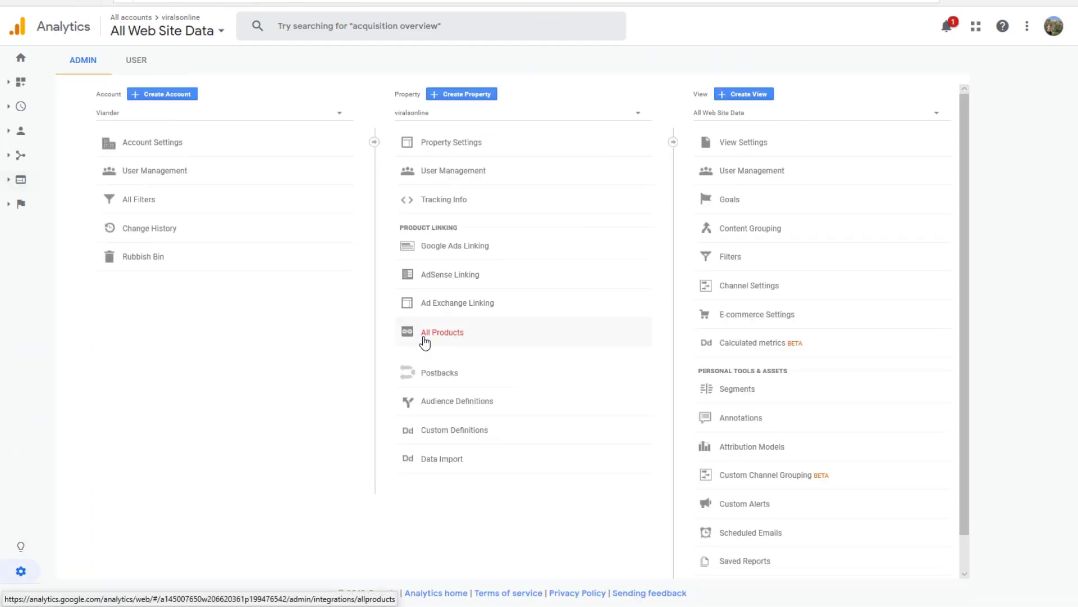
{"action": "left_click", "coordinate": [491, 149]}
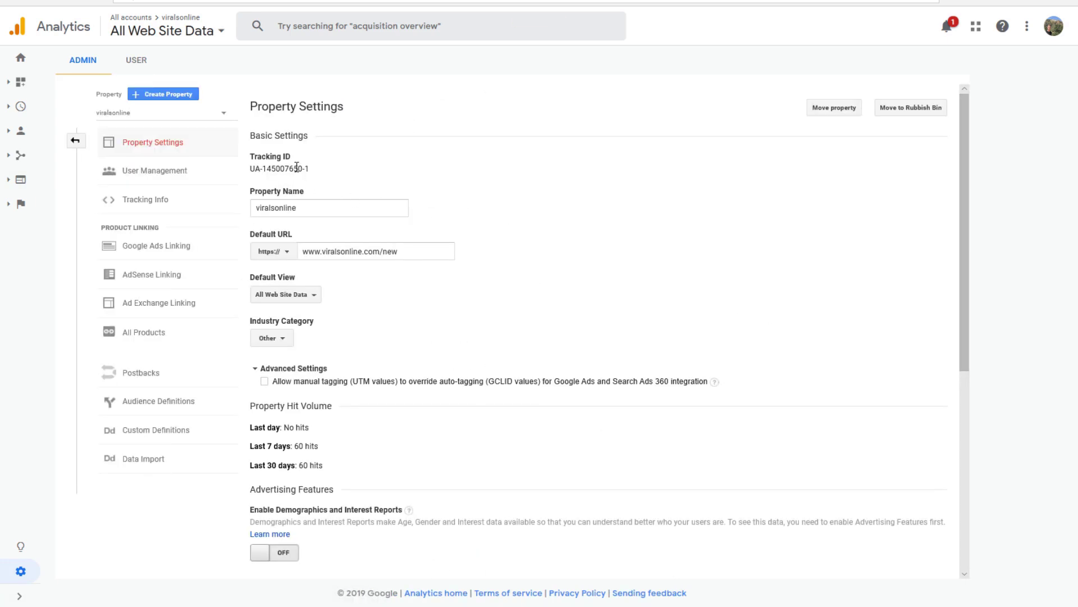
{"action": "left_click_drag", "start_coordinate": [331, 171], "coordinate": [254, 176]}
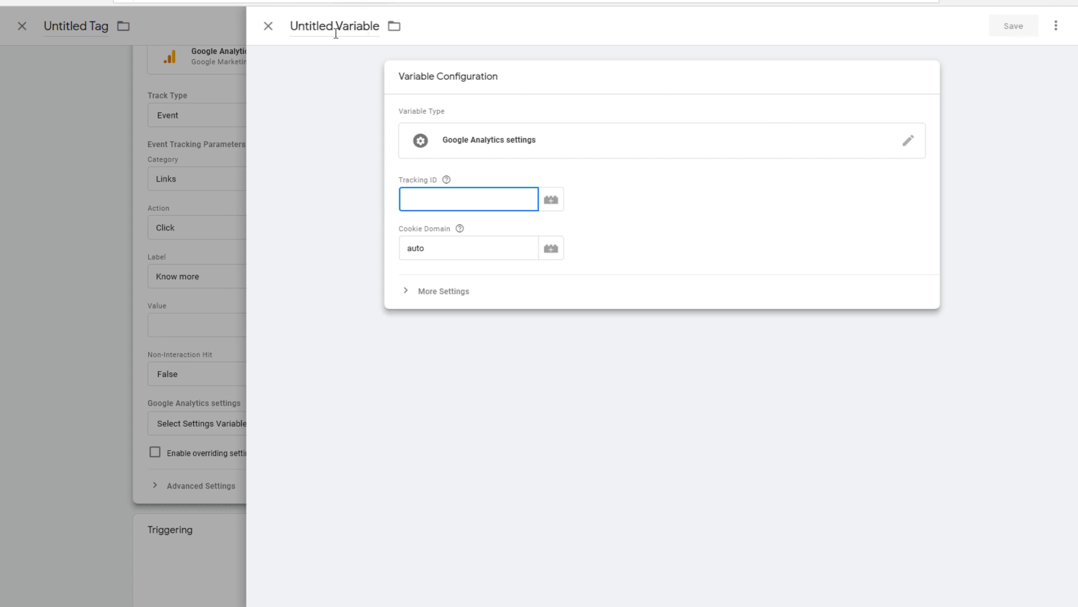
Step: Discard the unfinished variable and use the existing {{Google analytics code}} settings variable instead
{"action": "left_click", "coordinate": [269, 27]}
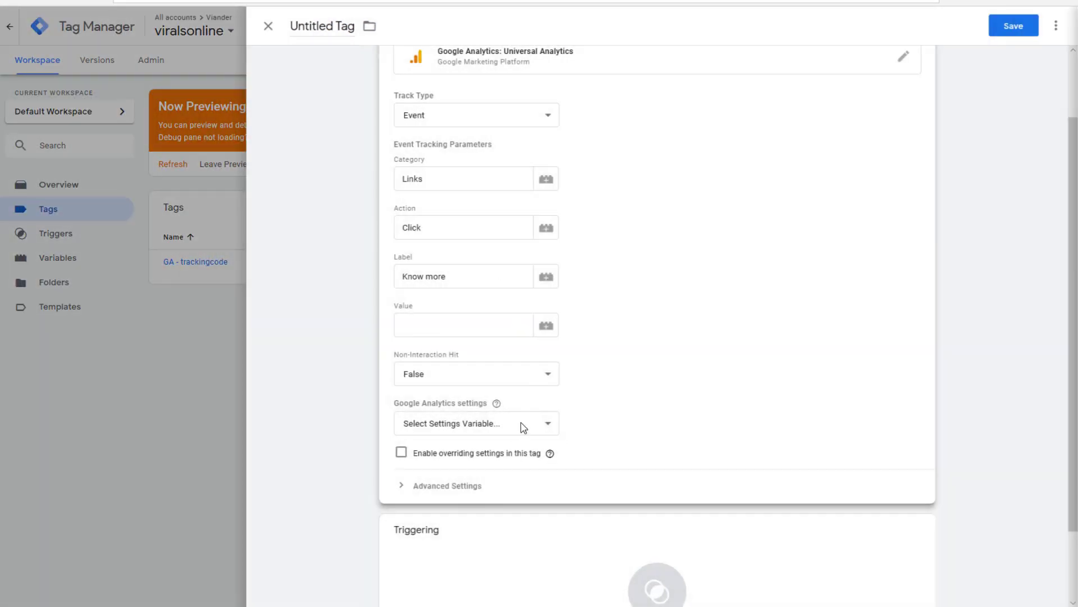
{"action": "left_click", "coordinate": [523, 425]}
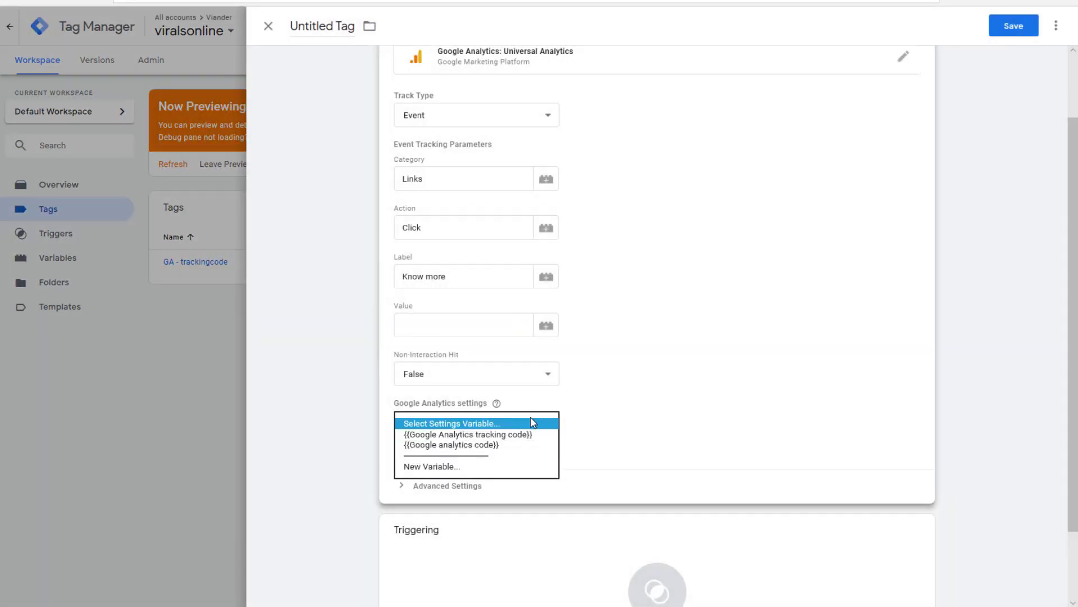
{"action": "left_click", "coordinate": [481, 445]}
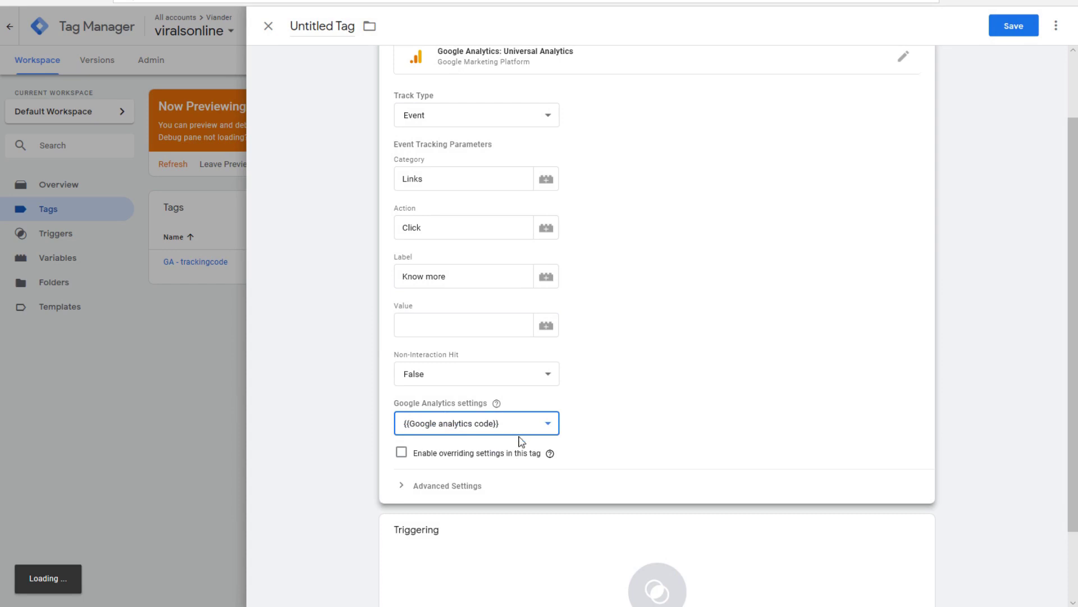
Step: Attach the GA - link - Know more trigger to the tag
{"action": "scroll", "coordinate": [491, 494], "scroll_direction": "down", "scroll_amount": 2}
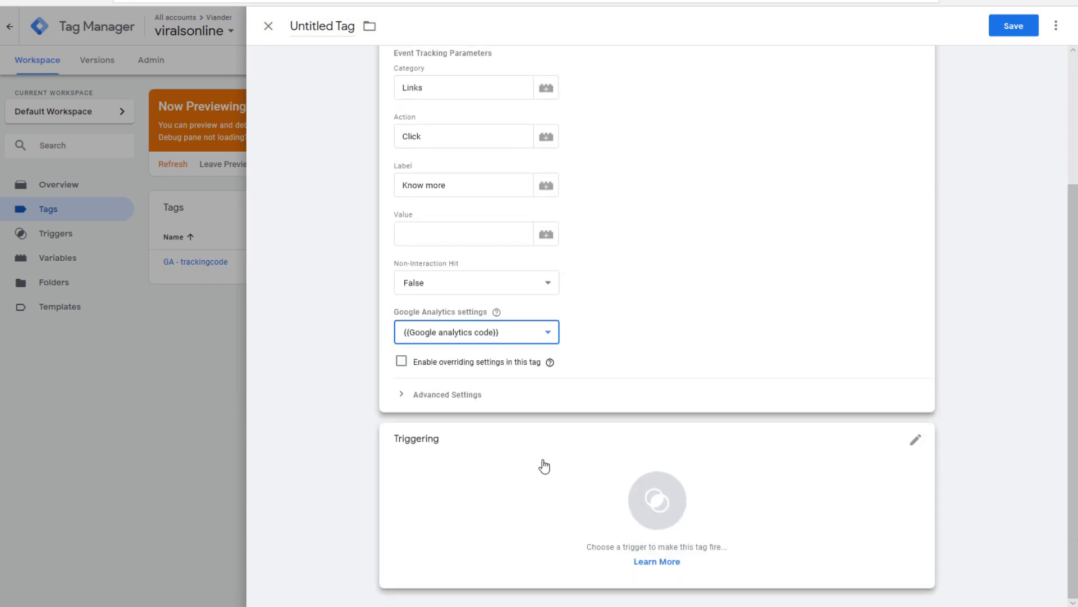
{"action": "left_click", "coordinate": [655, 499]}
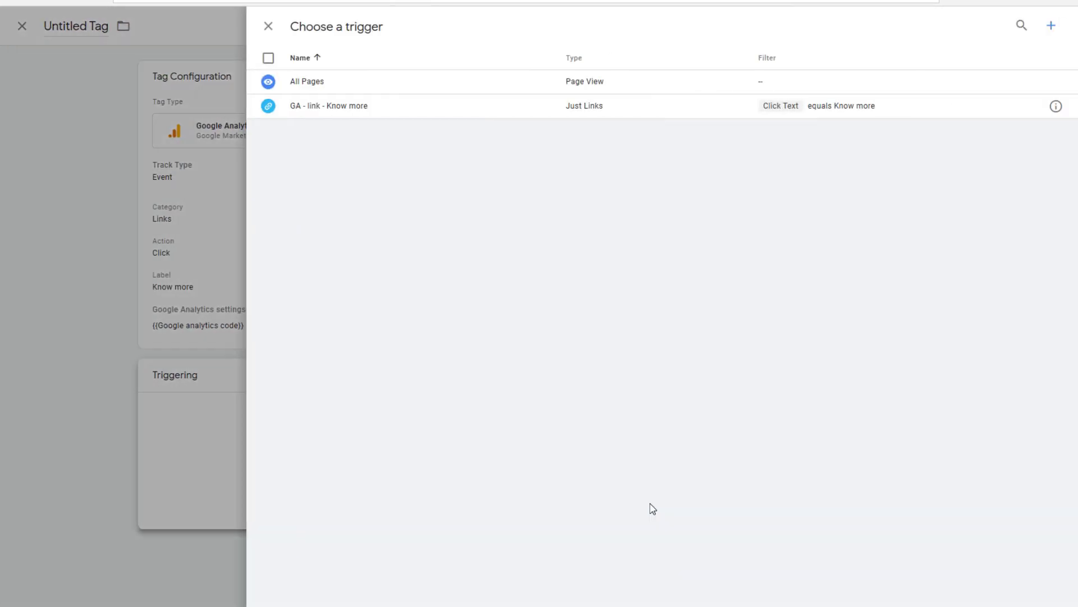
{"action": "left_click", "coordinate": [352, 115]}
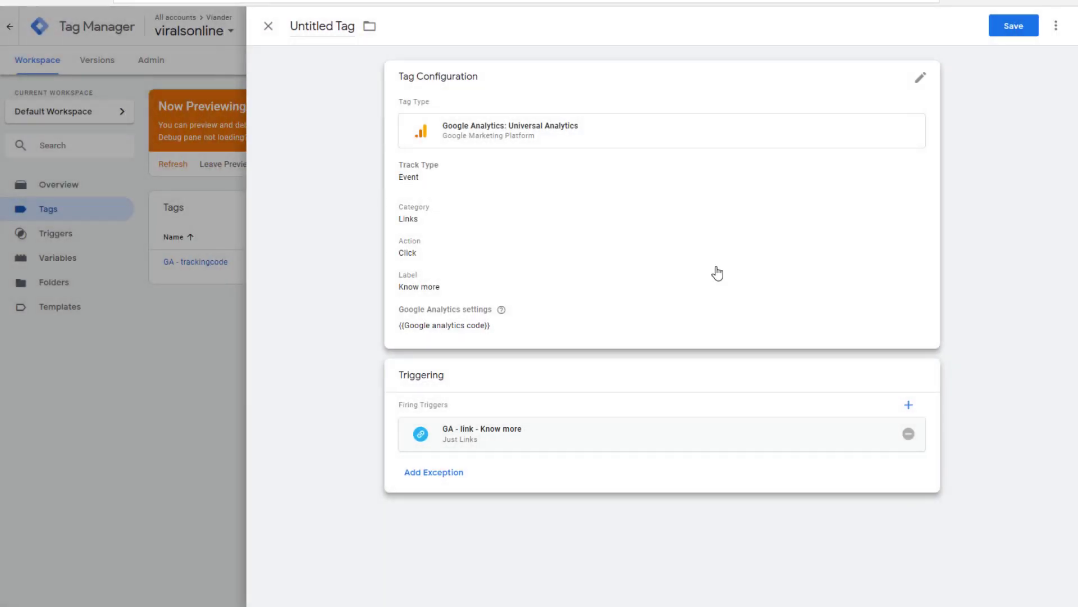
Step: Rename the Untitled Tag to 'GA - link - Know more' and save it
{"action": "double_click", "coordinate": [329, 26]}
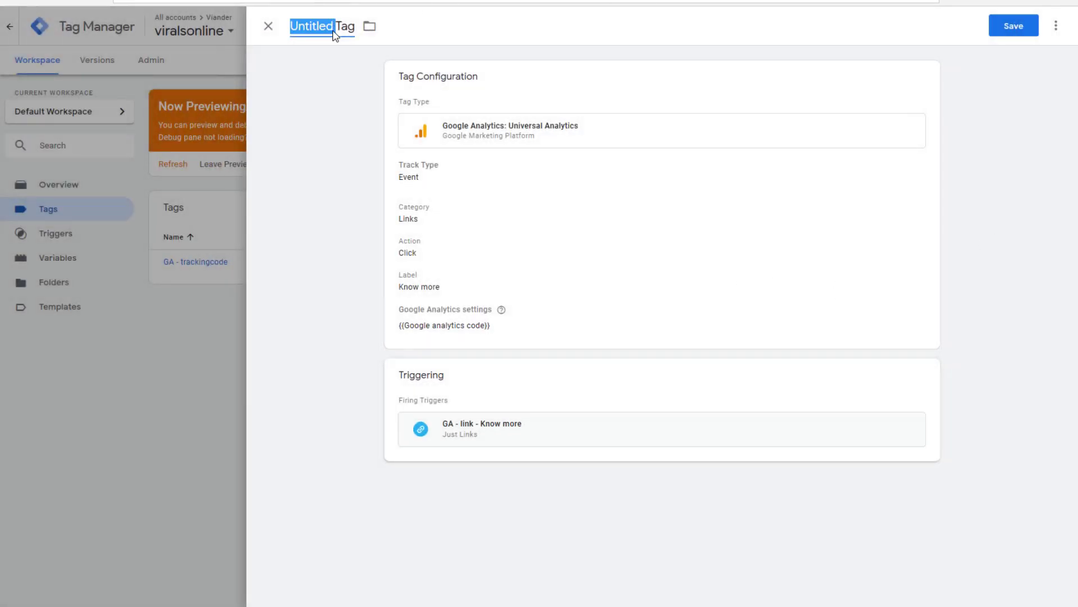
{"action": "key", "text": "BackSpace"}
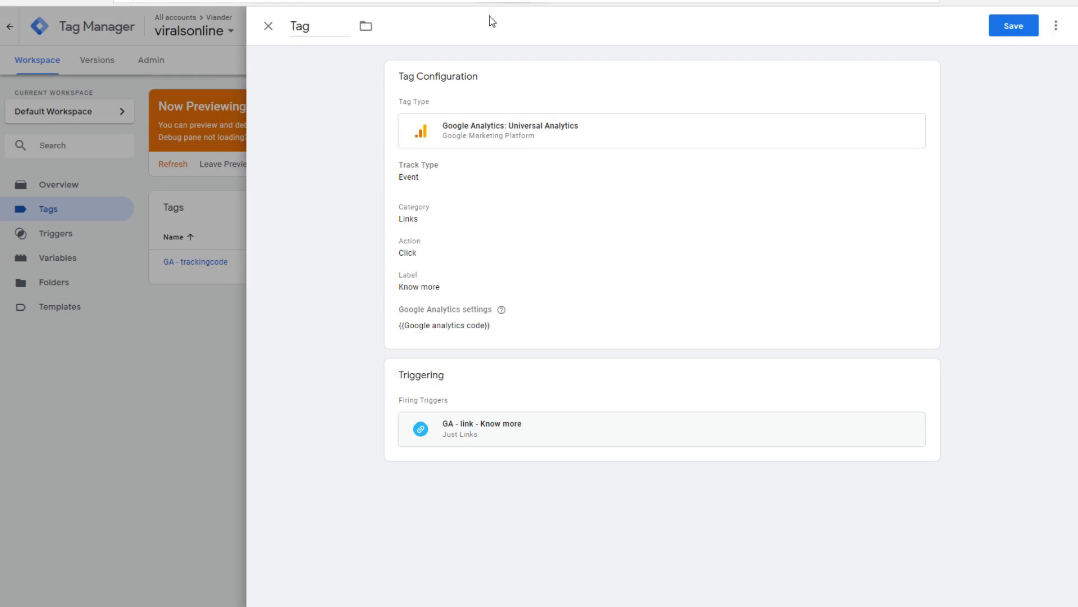
{"action": "double_click", "coordinate": [313, 26]}
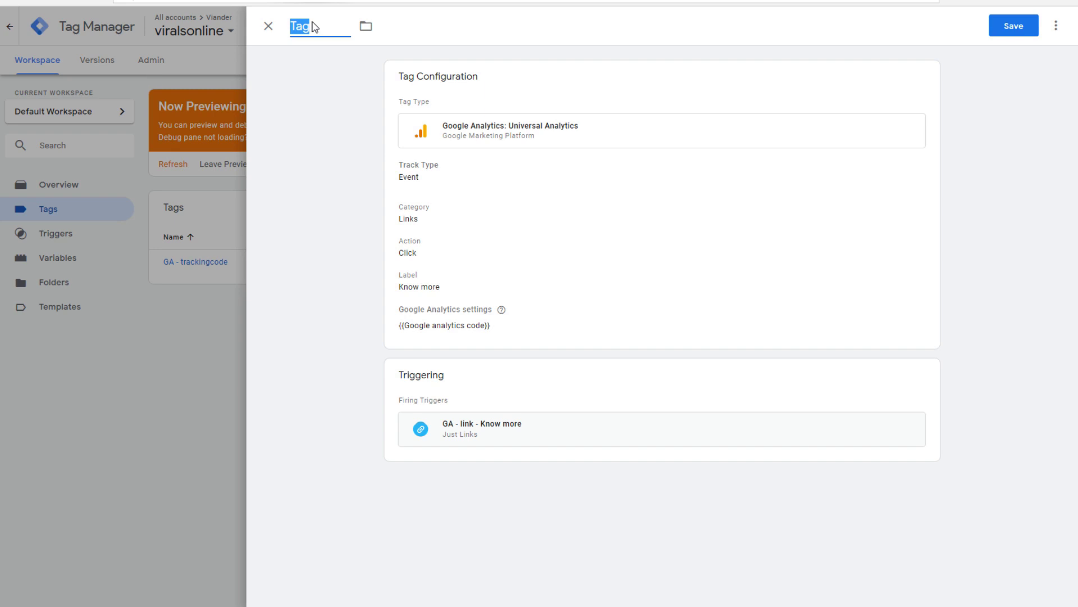
{"action": "key", "text": "BackSpace"}
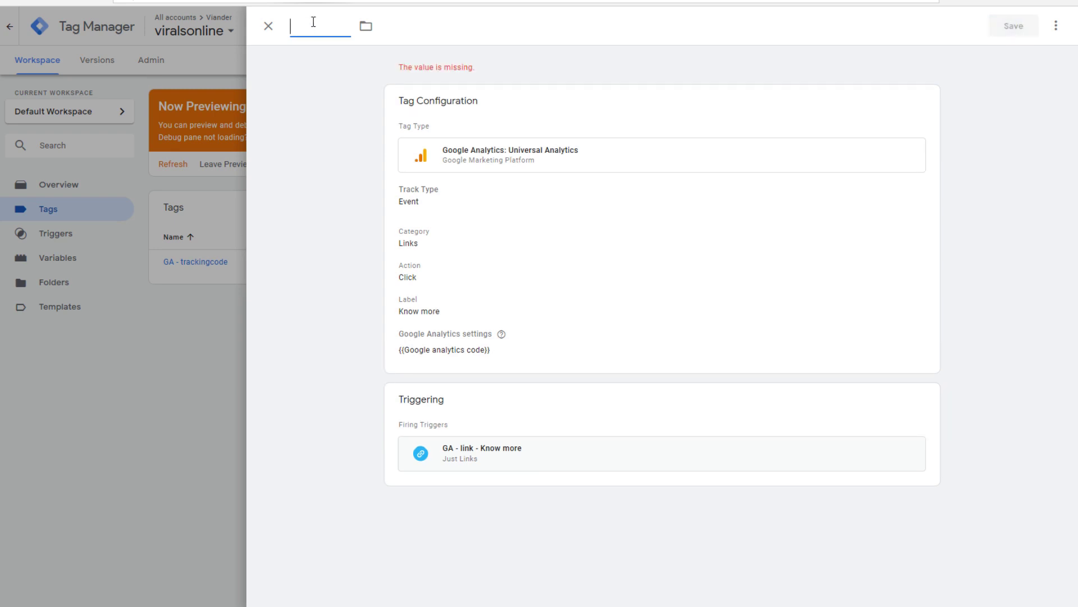
{"action": "type", "text": "GA - link"}
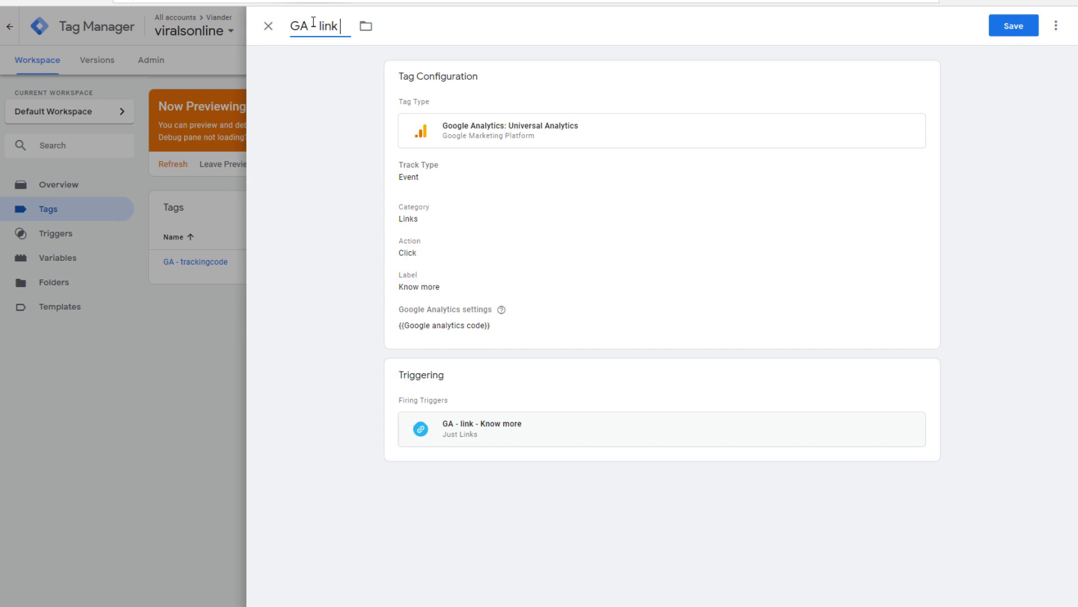
{"action": "type", "text": " - Know more"}
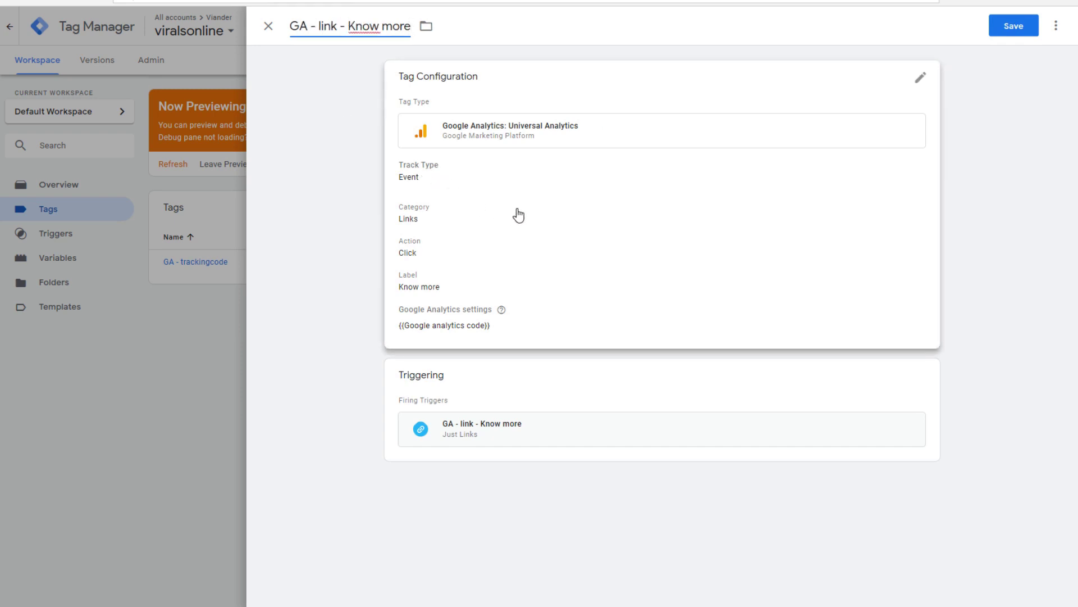
{"action": "left_click", "coordinate": [1012, 28]}
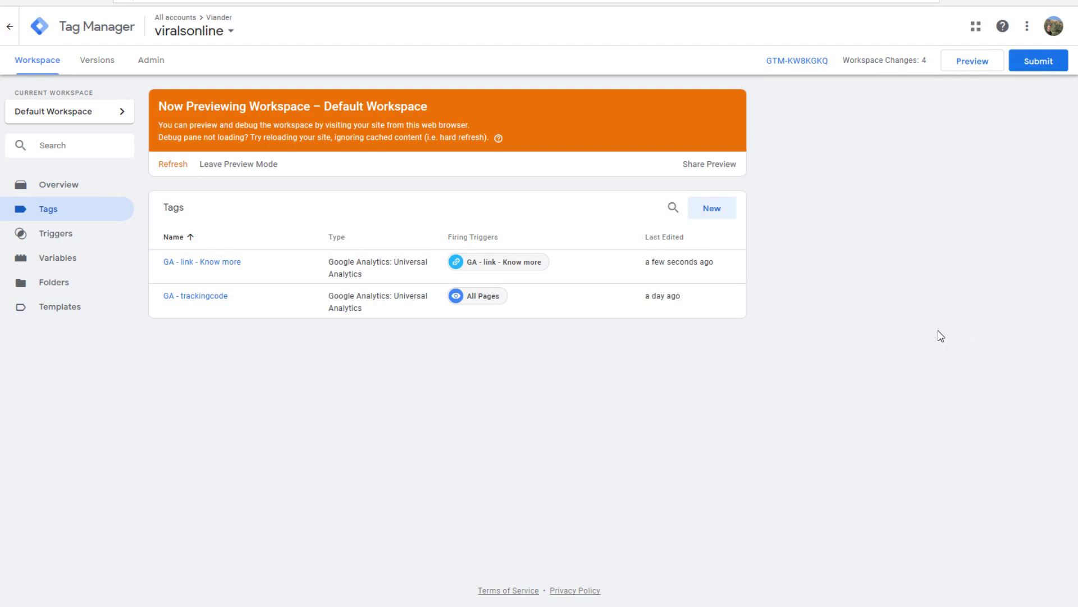
Step: Refresh the preview so it includes the new Know more tag
{"action": "left_click", "coordinate": [172, 166]}
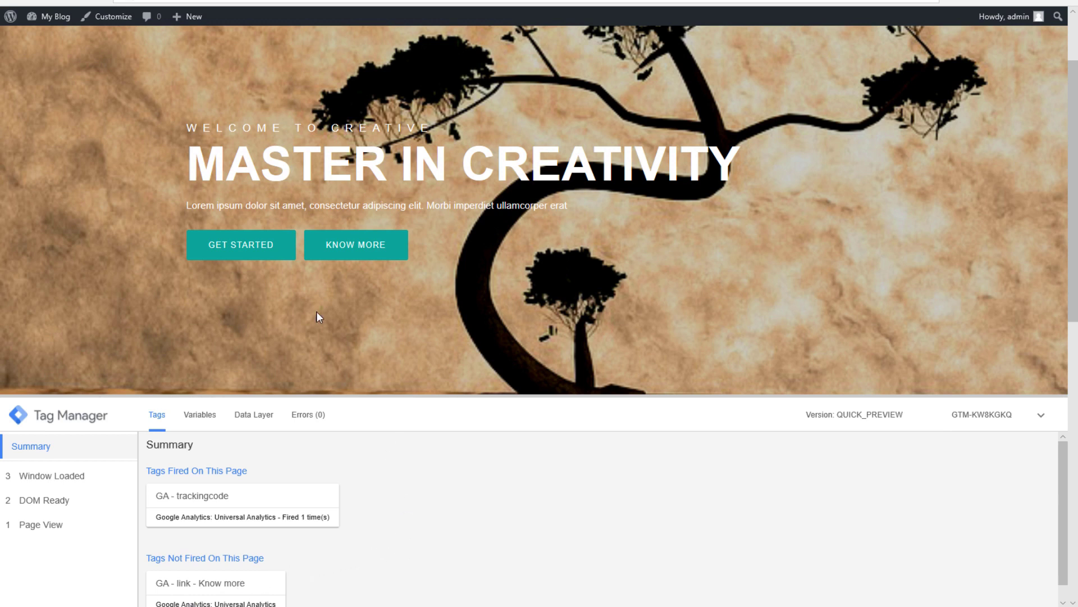
Step: Test the GET STARTED link and review its Link Click event's variables and tags in the debug pane
{"action": "left_click", "coordinate": [254, 256]}
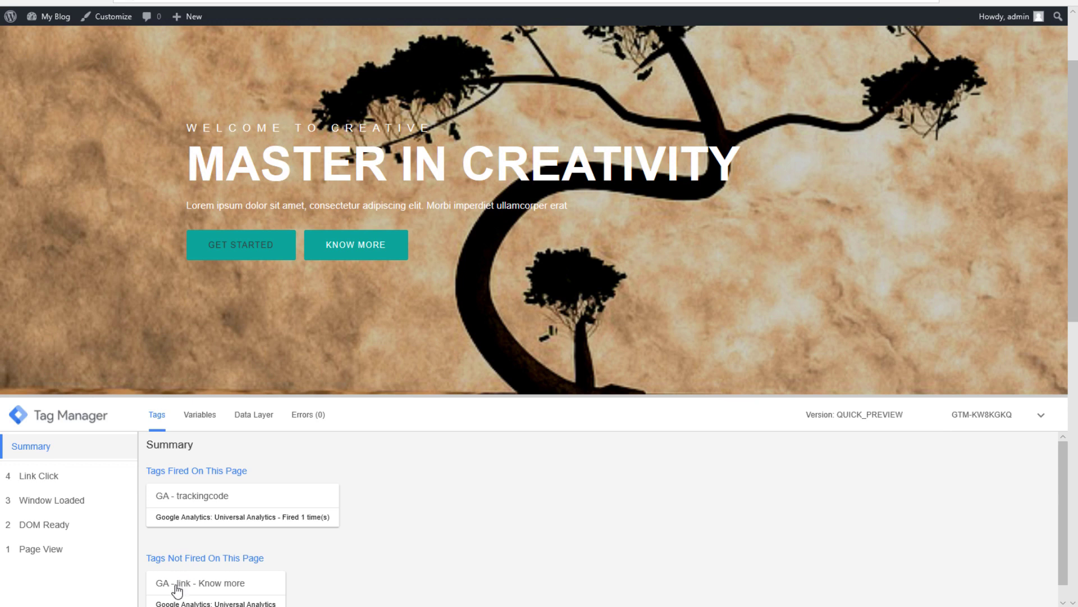
{"action": "left_click", "coordinate": [50, 475]}
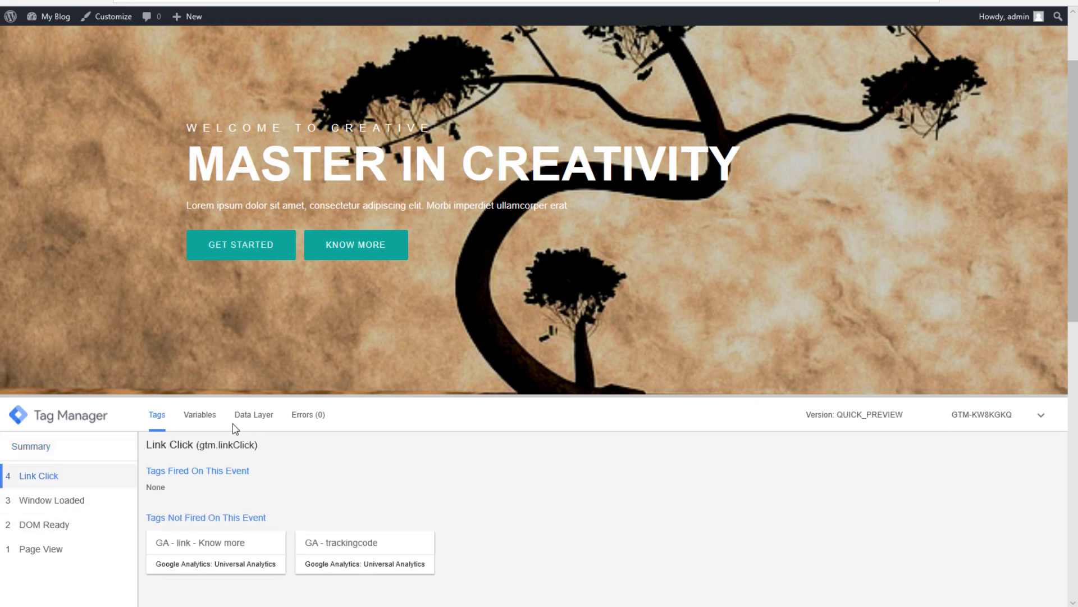
{"action": "left_click", "coordinate": [200, 415]}
{"action": "scroll", "coordinate": [332, 517], "scroll_direction": "down", "scroll_amount": 1}
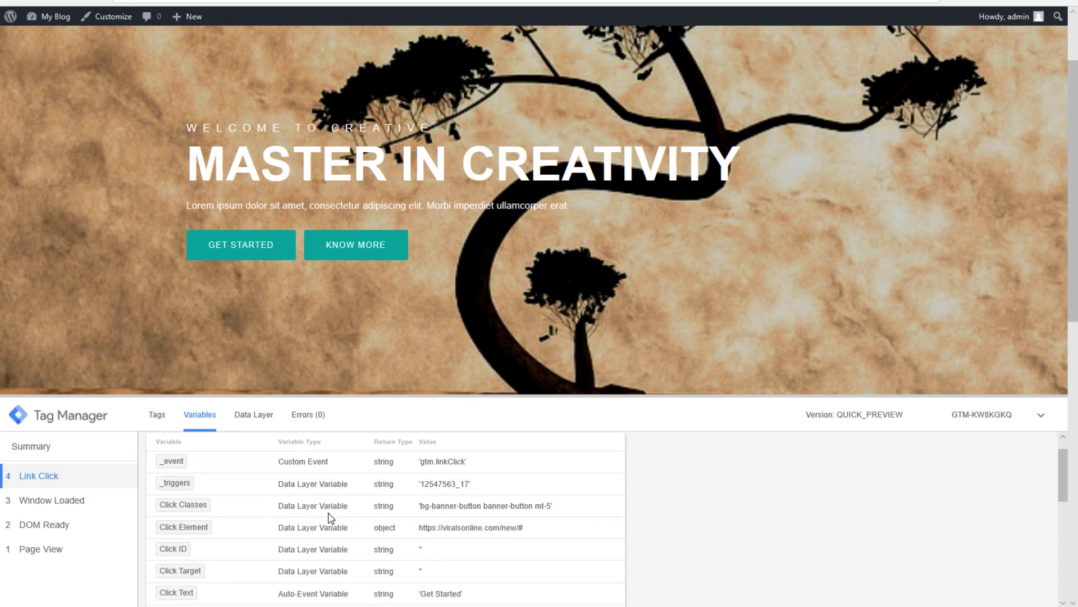
{"action": "scroll", "coordinate": [332, 517], "scroll_direction": "down", "scroll_amount": 1}
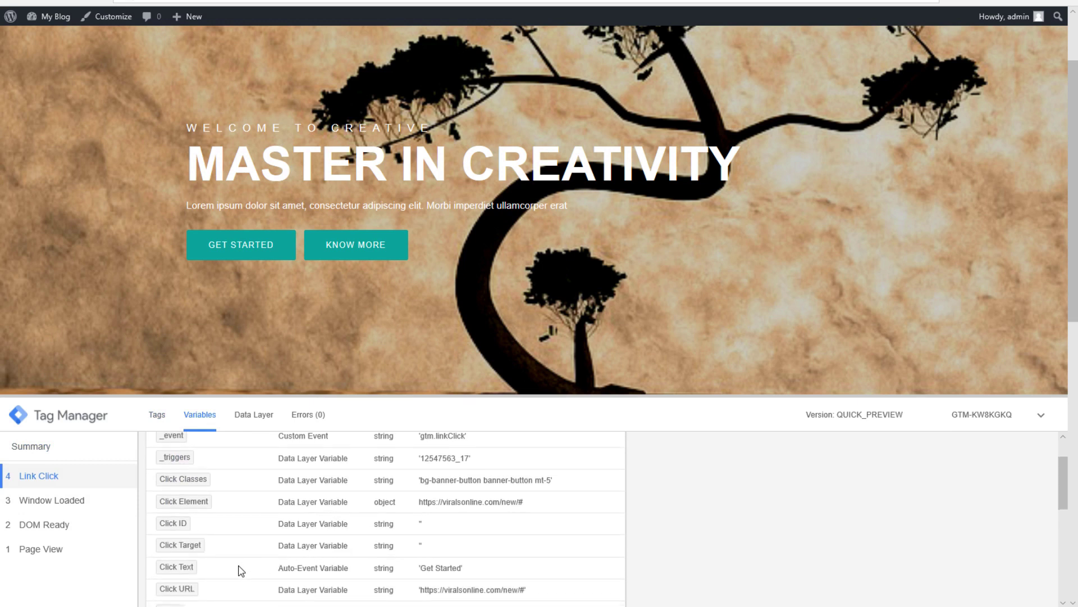
{"action": "scroll", "coordinate": [211, 572], "scroll_direction": "down", "scroll_amount": 1}
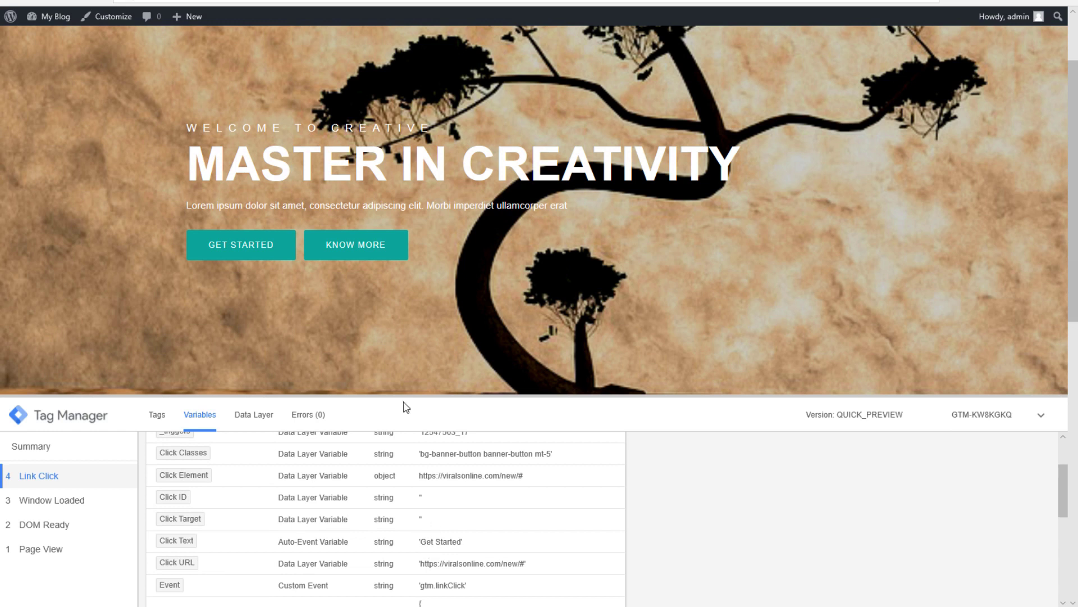
{"action": "scroll", "coordinate": [179, 584], "scroll_direction": "up", "scroll_amount": 3}
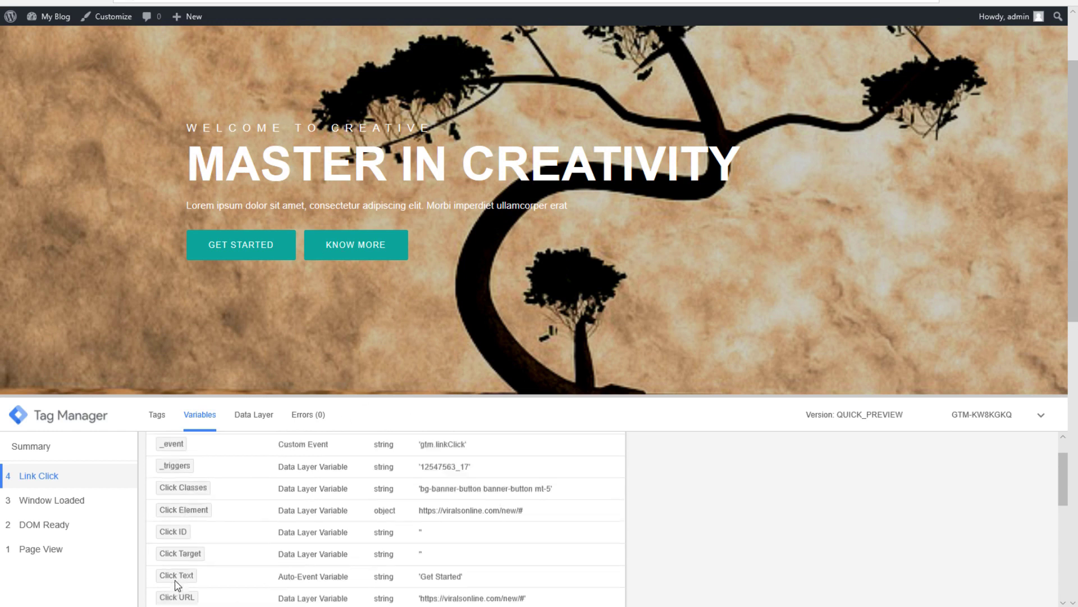
{"action": "left_click", "coordinate": [159, 418]}
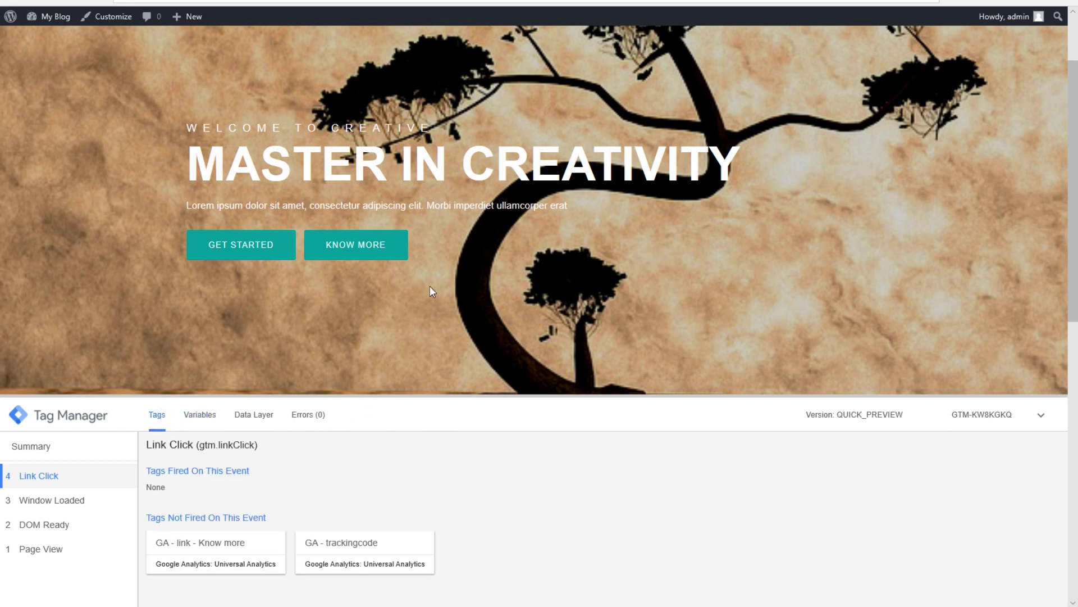
{"action": "left_click", "coordinate": [73, 499]}
{"action": "left_click", "coordinate": [84, 481]}
Step: Click KNOW MORE, confirm GA - link - Know more fired on Link Click 5, then return to GTM
{"action": "left_click", "coordinate": [364, 250]}
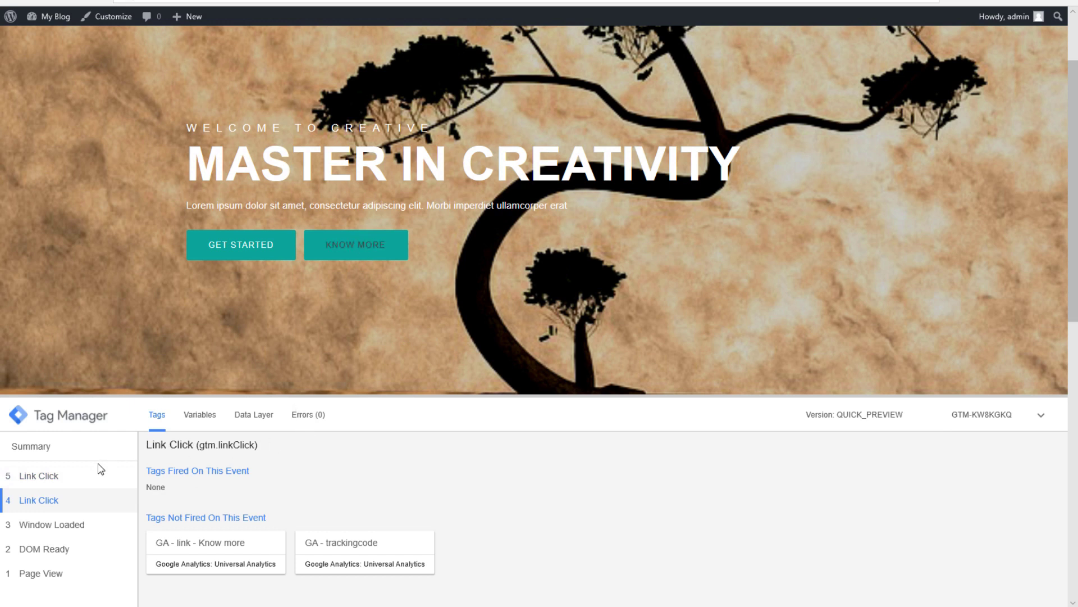
{"action": "left_click", "coordinate": [72, 477]}
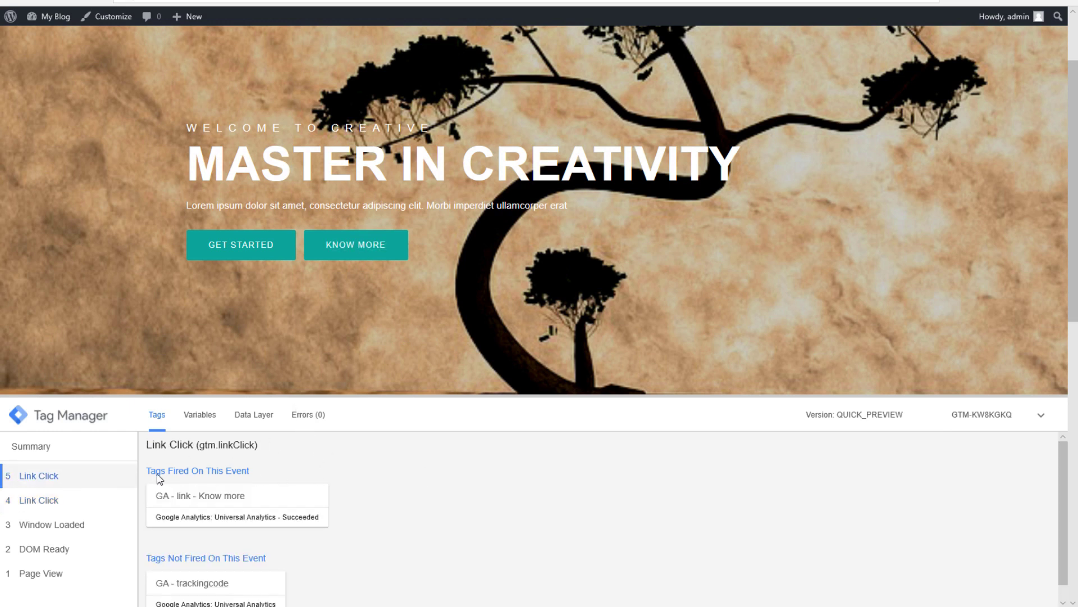
{"action": "scroll", "coordinate": [335, 477], "scroll_direction": "down", "scroll_amount": 1}
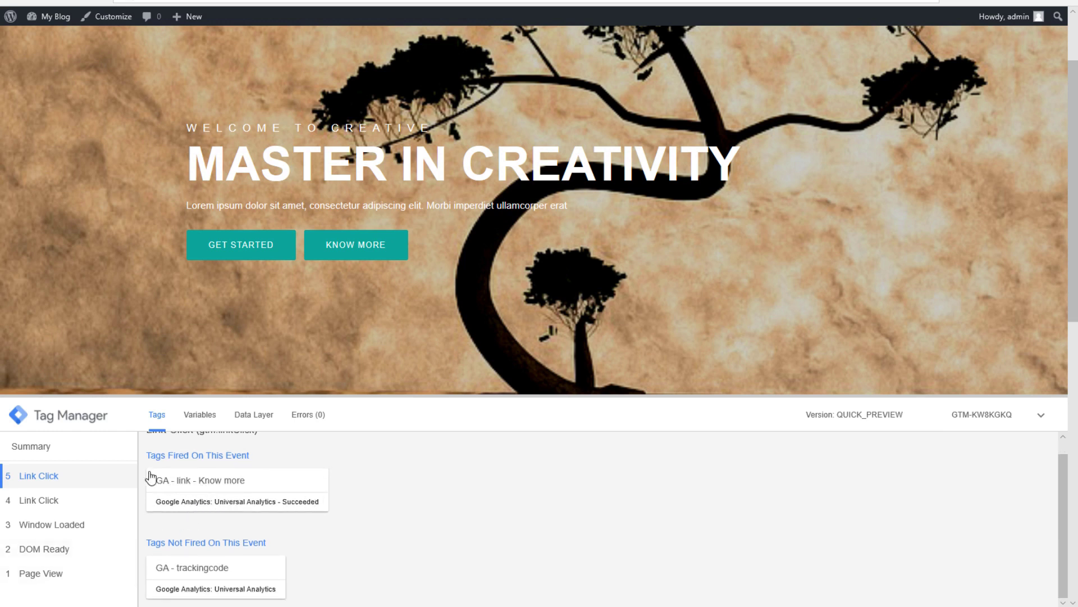
{"action": "left_click", "coordinate": [62, 448]}
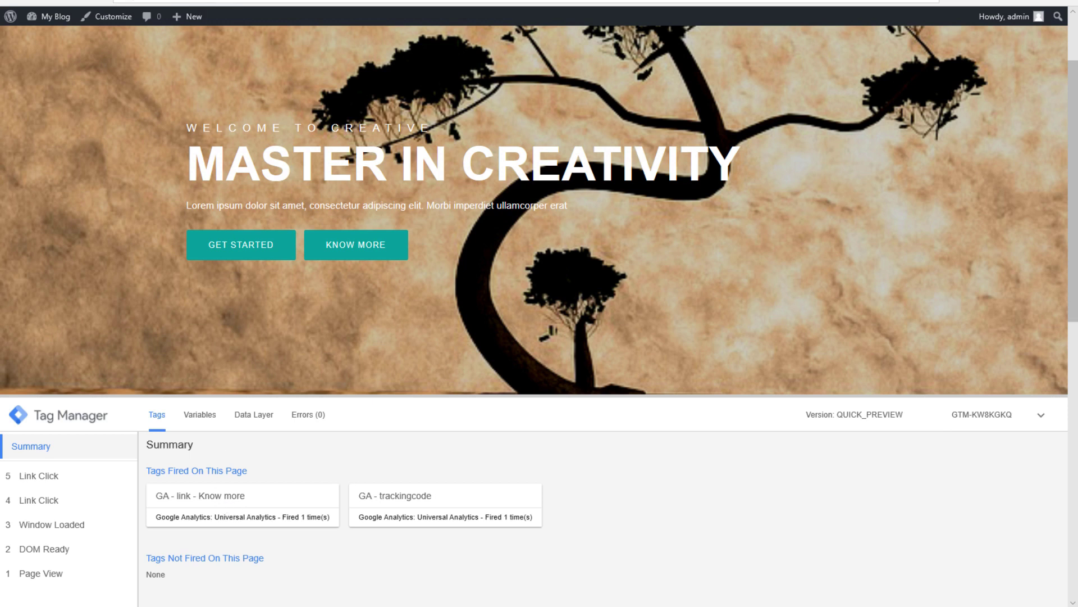
{"action": "key", "text": "ctrl+Tab"}
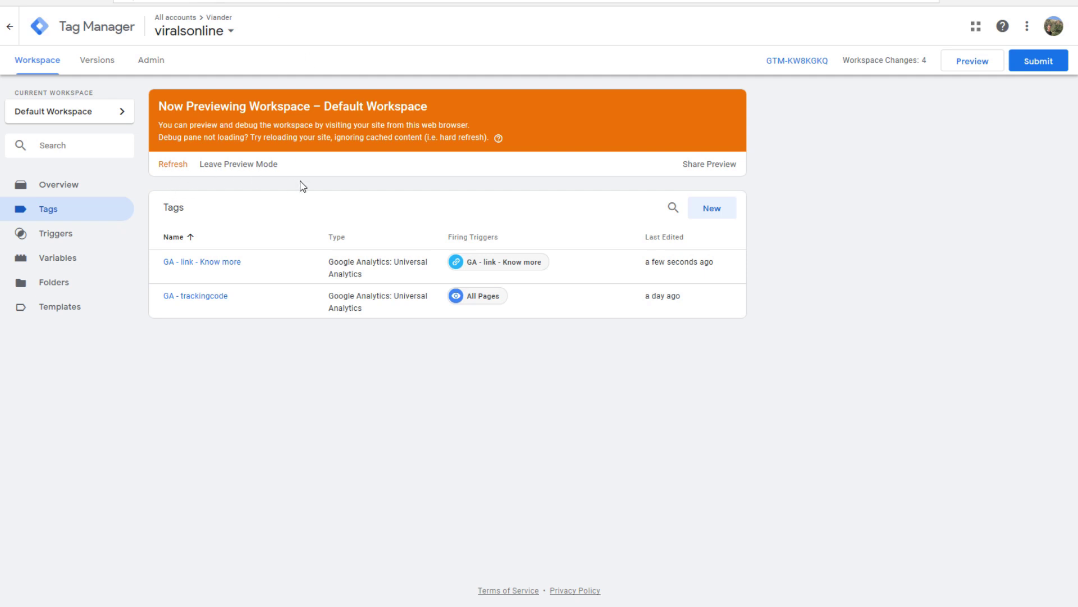
Step: Leave preview mode and publish the workspace changes with version name 'tracking links Know more'
{"action": "left_click", "coordinate": [250, 166]}
{"action": "left_click", "coordinate": [628, 157]}
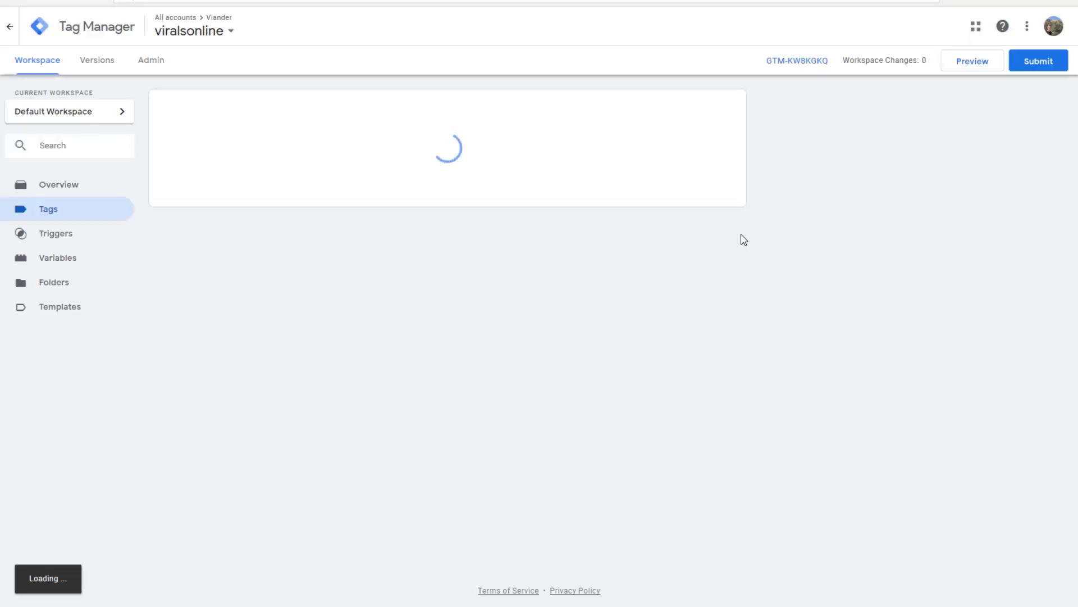
{"action": "left_click", "coordinate": [1040, 61]}
{"action": "left_click", "coordinate": [431, 166]}
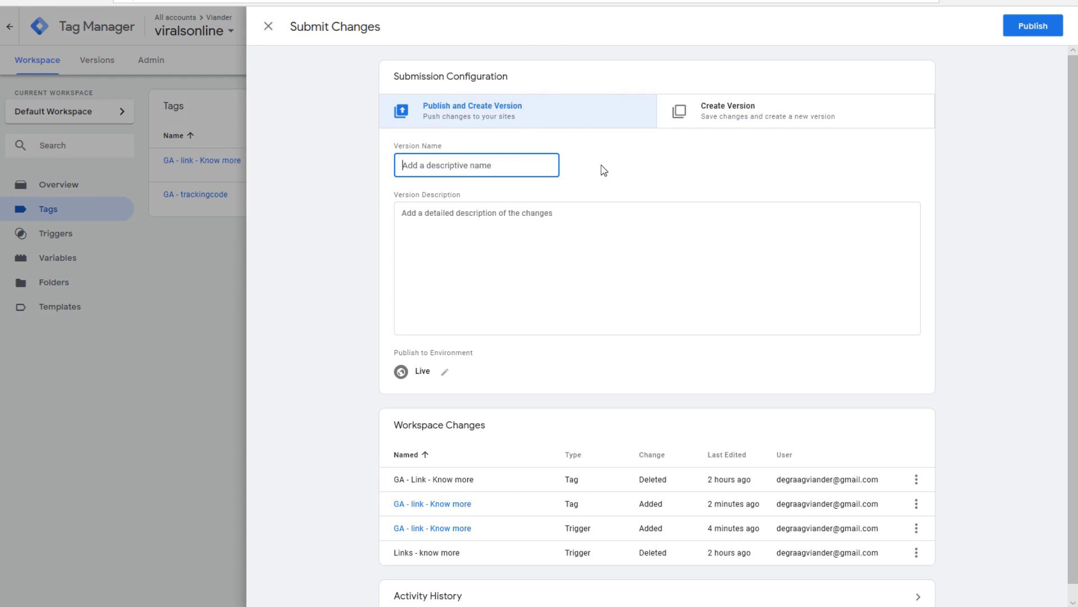
{"action": "type", "text": "a"}
{"action": "key", "text": "BackSpace"}
{"action": "type", "text": "tracking links Know more"}
{"action": "left_click", "coordinate": [1021, 33]}
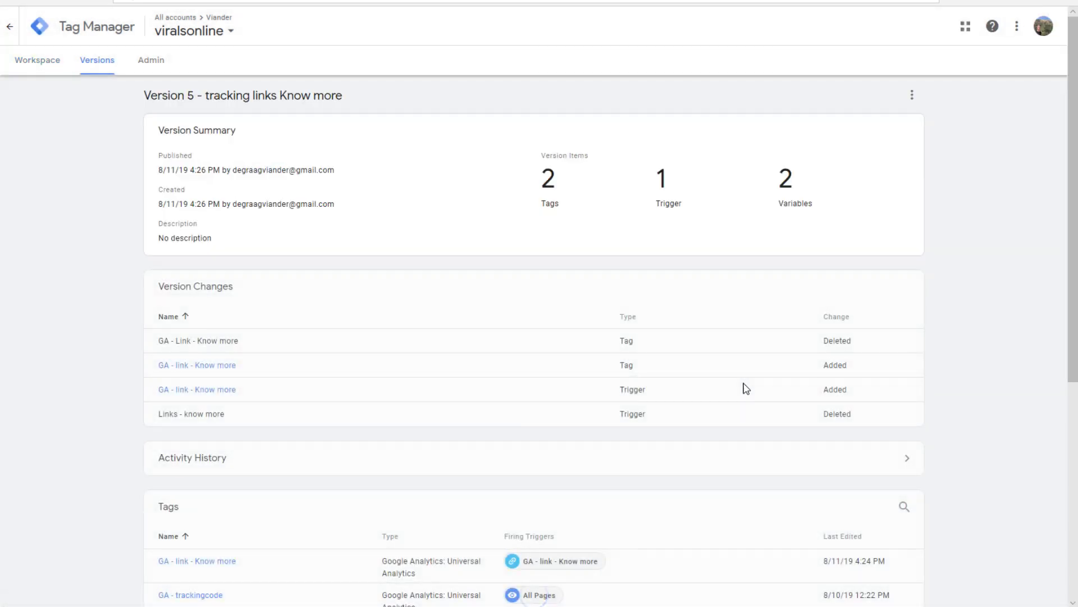
Step: Open the Real-time Events report in Google Analytics
{"action": "left_click", "coordinate": [44, 70]}
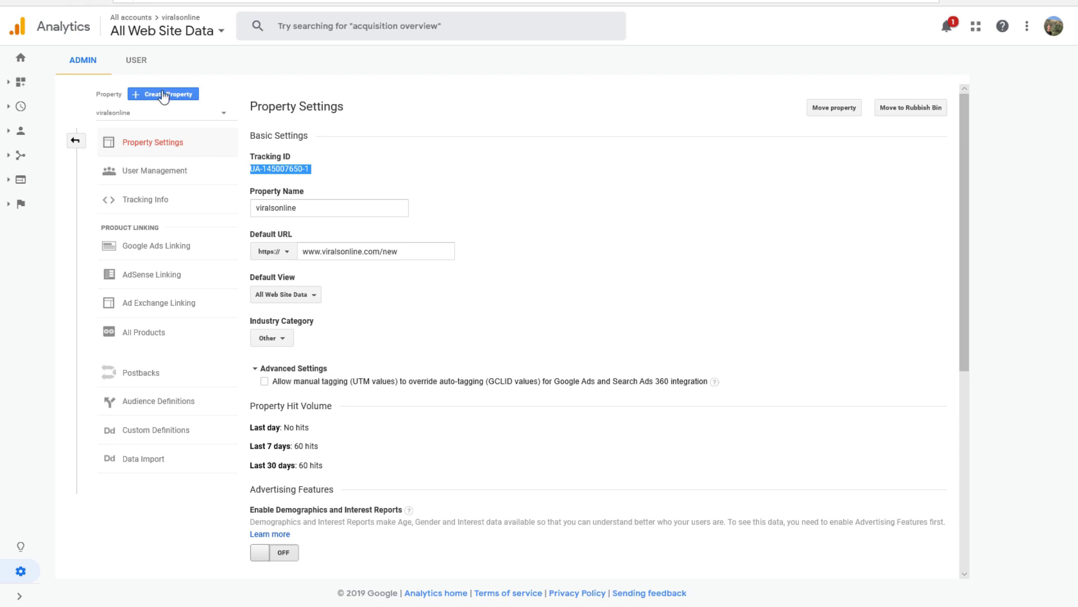
{"action": "left_click", "coordinate": [31, 115]}
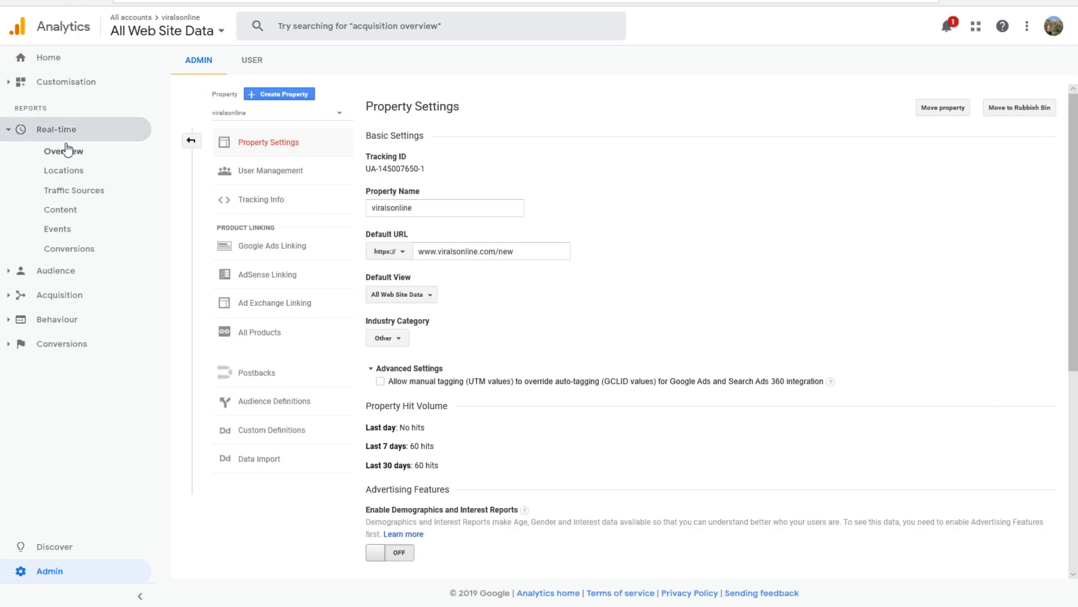
{"action": "left_click", "coordinate": [64, 235]}
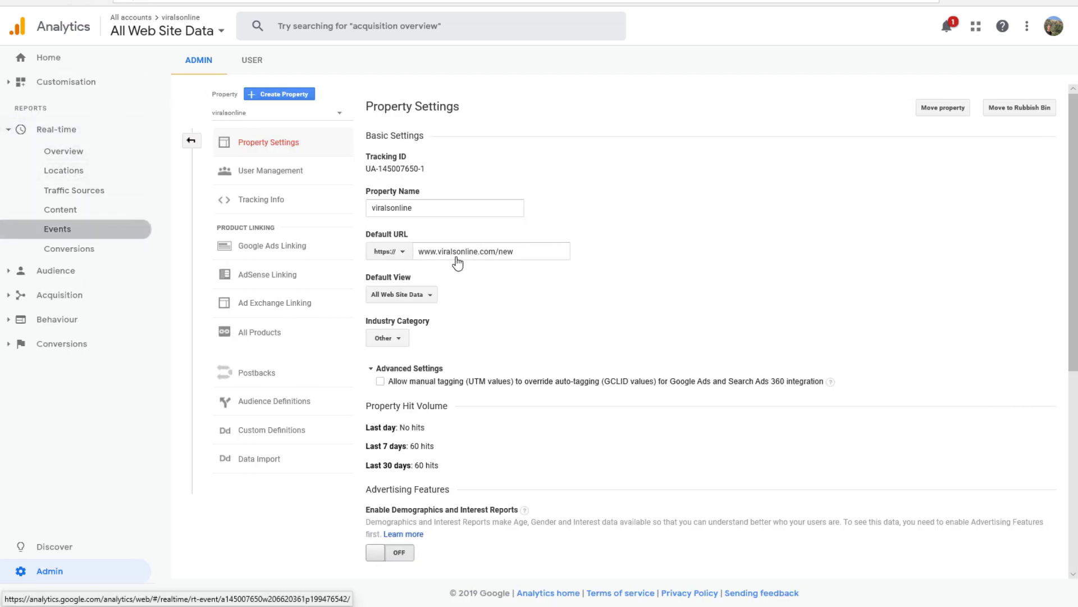